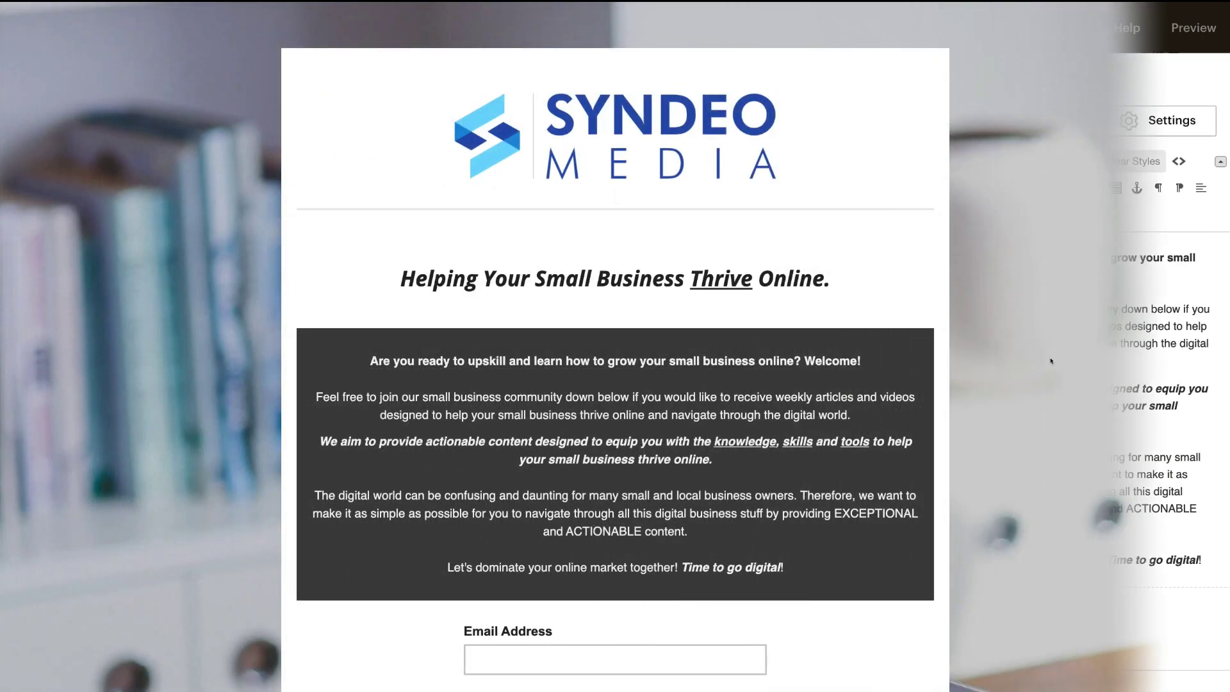
# Scroll through the Facebook Ad SECRETS tutorial email content in the Mailchimp editor
pyautogui.scroll(-2, 1051, 360)
pyautogui.scroll(-3, 1050, 360)
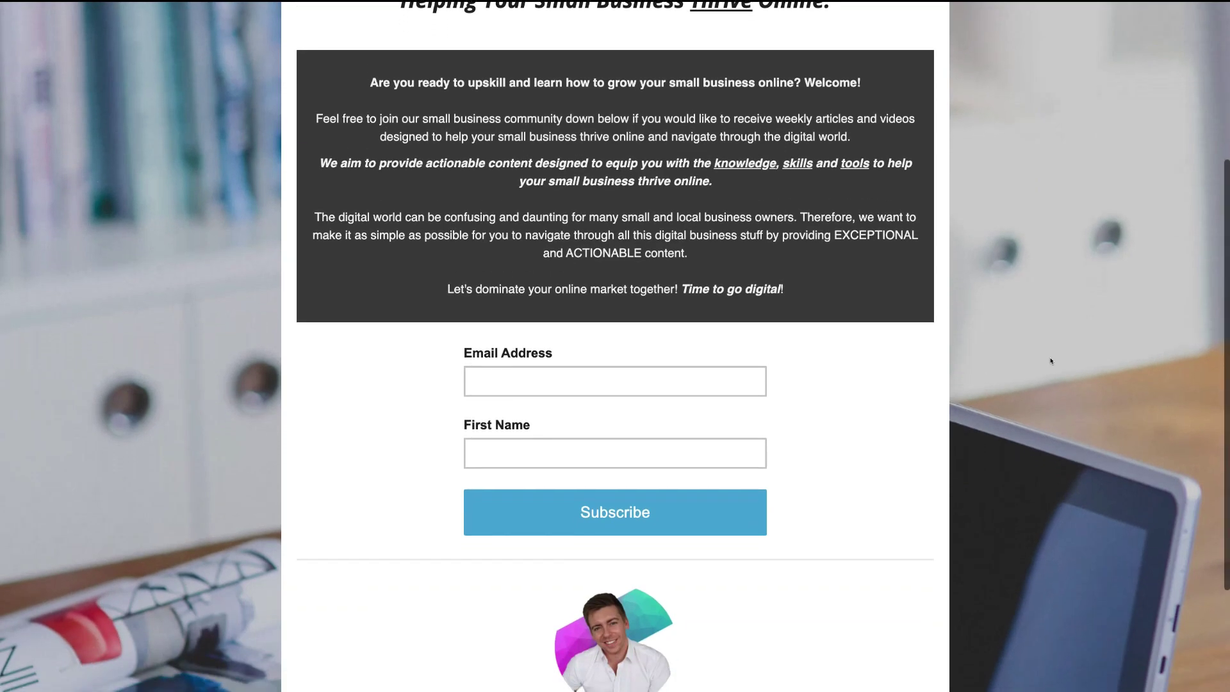
pyautogui.scroll(-3, 1051, 361)
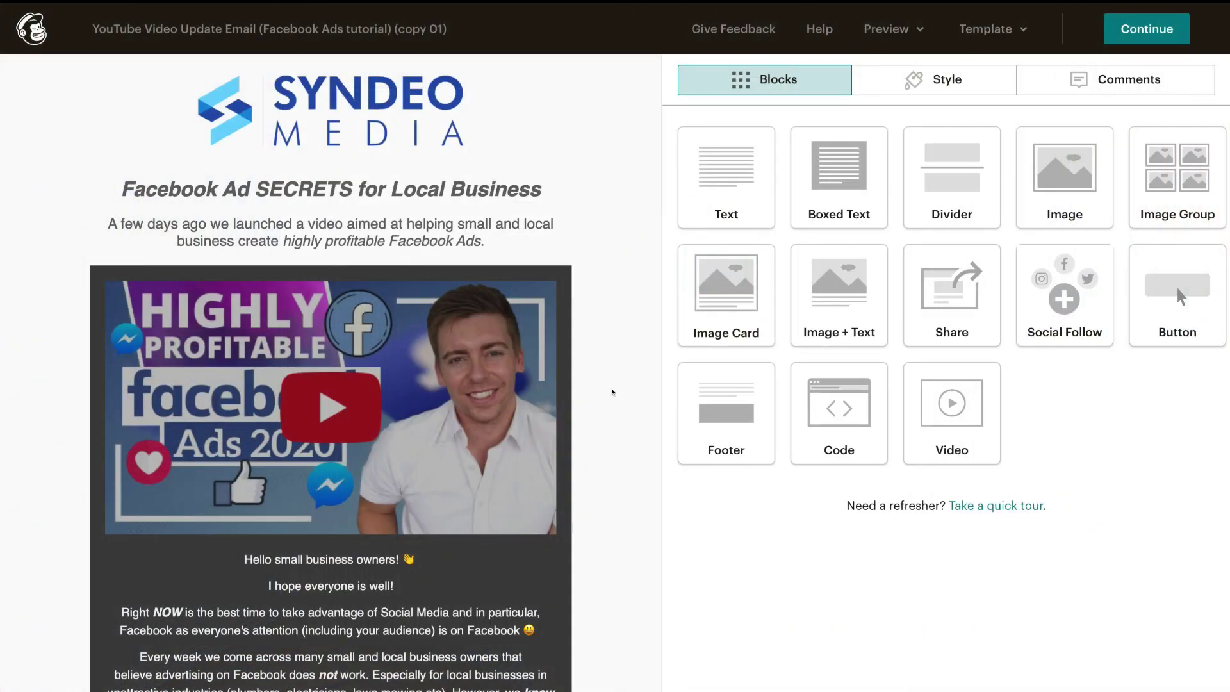
pyautogui.scroll(-4, 611, 392)
pyautogui.scroll(2, 612, 392)
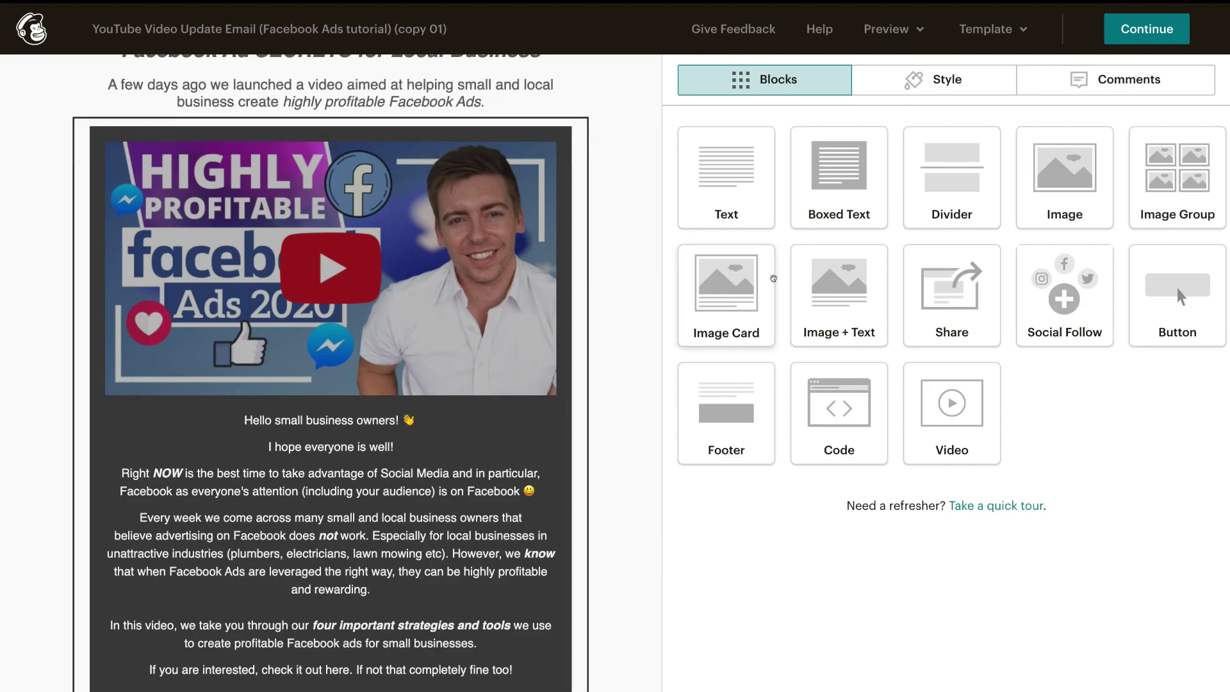
# Select the tutorial email's Video block to bring up its editing panel
pyautogui.click(330, 268)
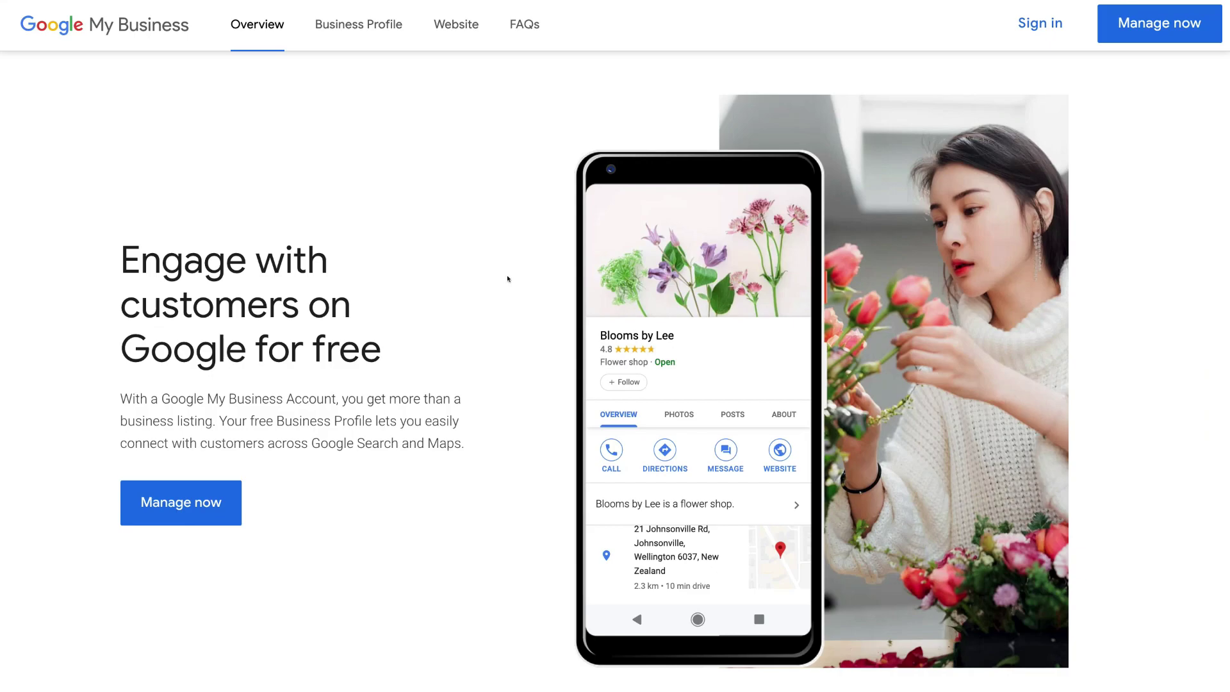
# Scroll down the Google My Business free Business Profile overview and back up
pyautogui.scroll(-5, 507, 278)
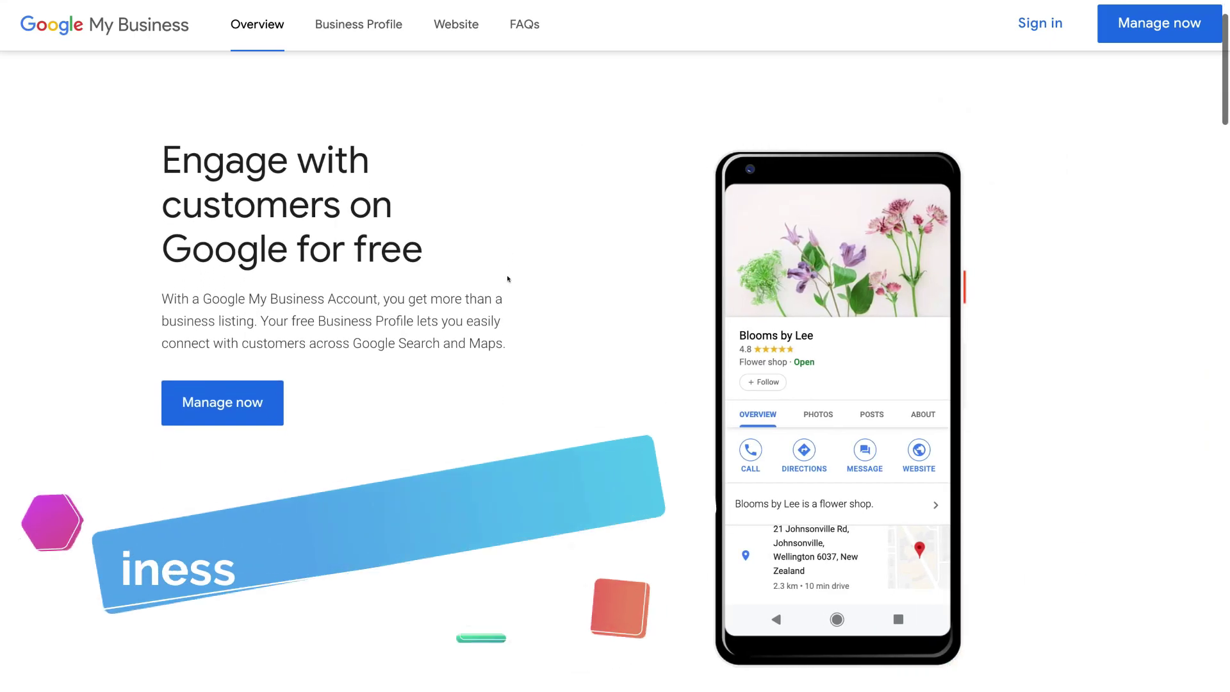
pyautogui.scroll(-6, 507, 278)
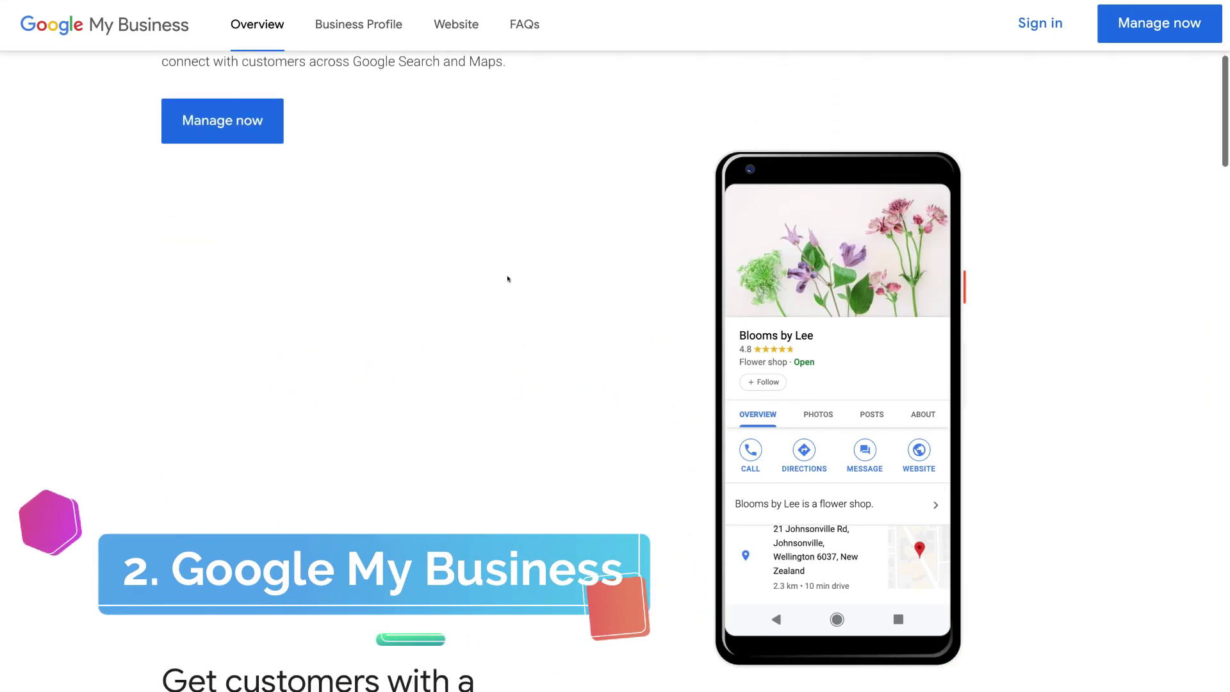
pyautogui.scroll(-2, 507, 278)
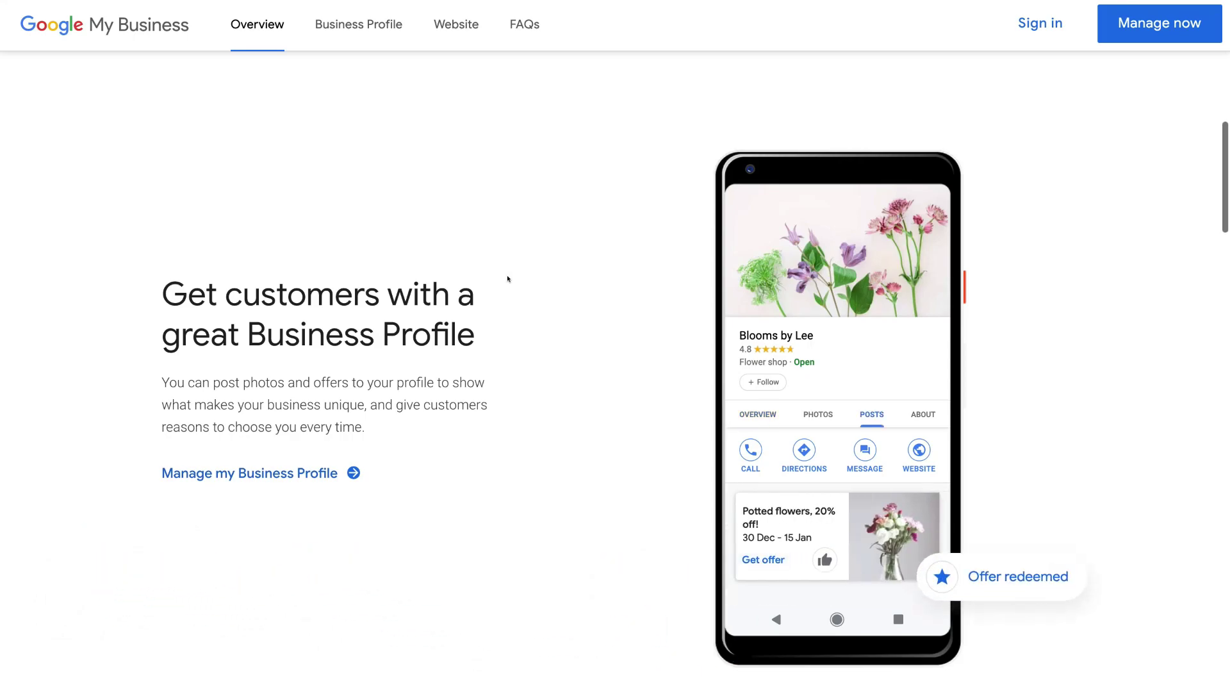
pyautogui.scroll(8, 507, 279)
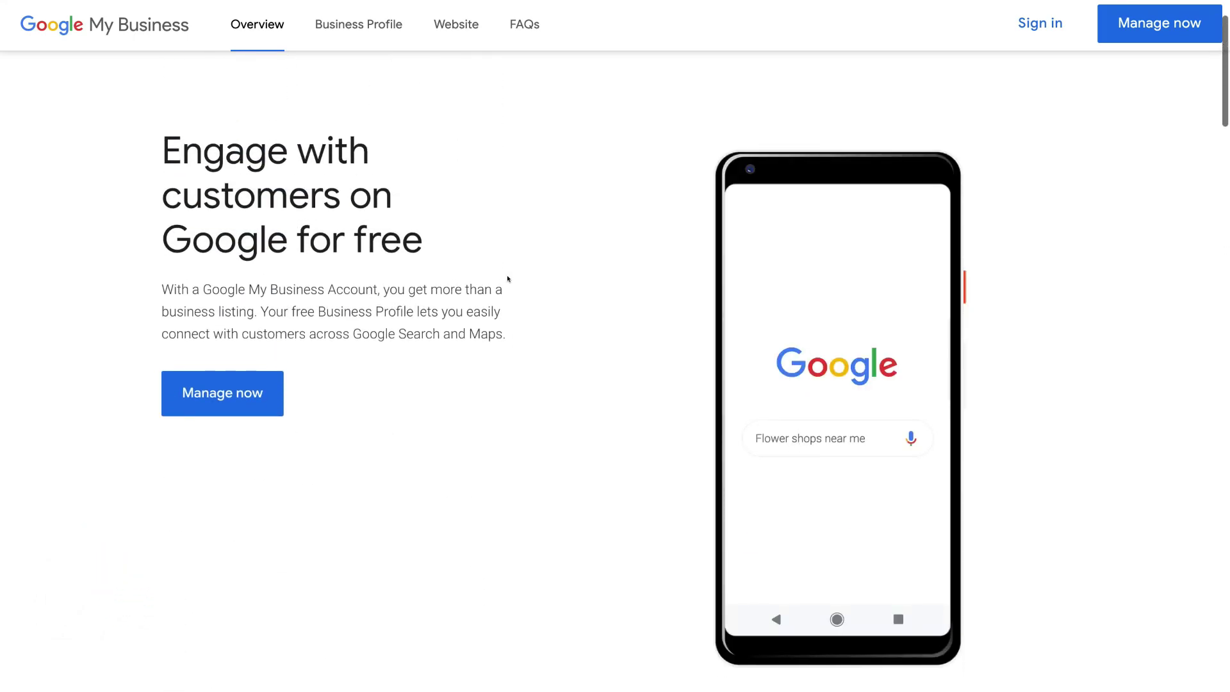
pyautogui.scroll(2, 507, 278)
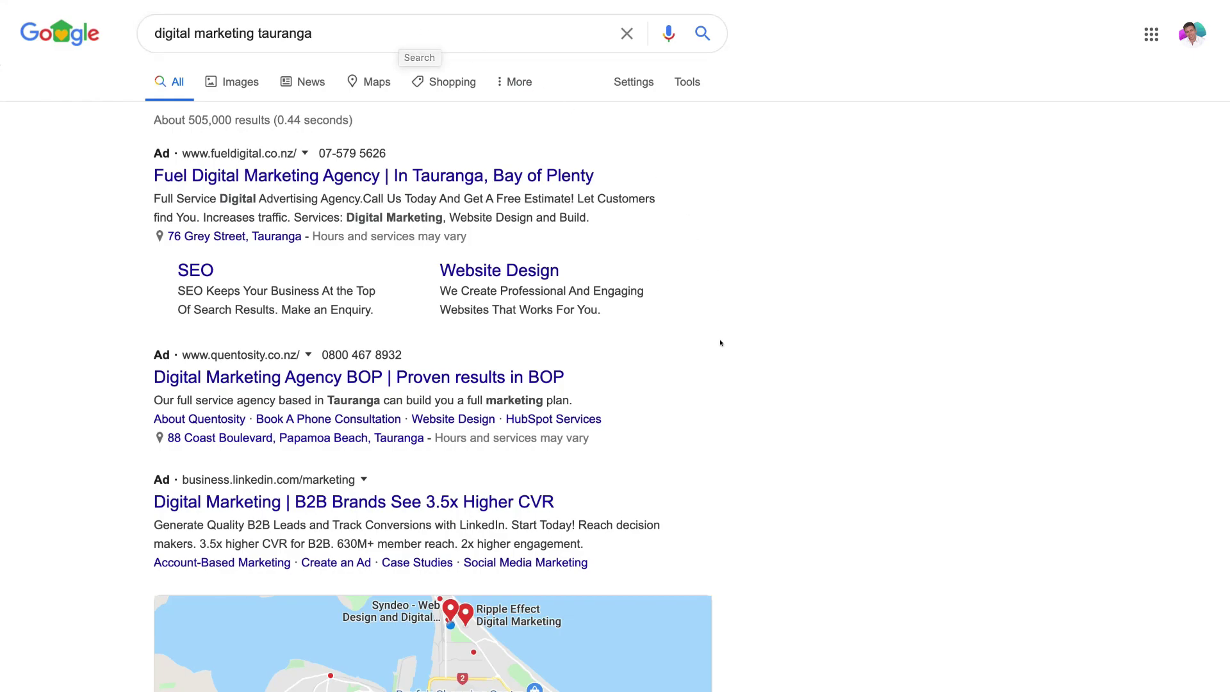
# Open the Syndeo listing from the local map pack and scroll down to its Google reviews
pyautogui.scroll(-5, 720, 345)
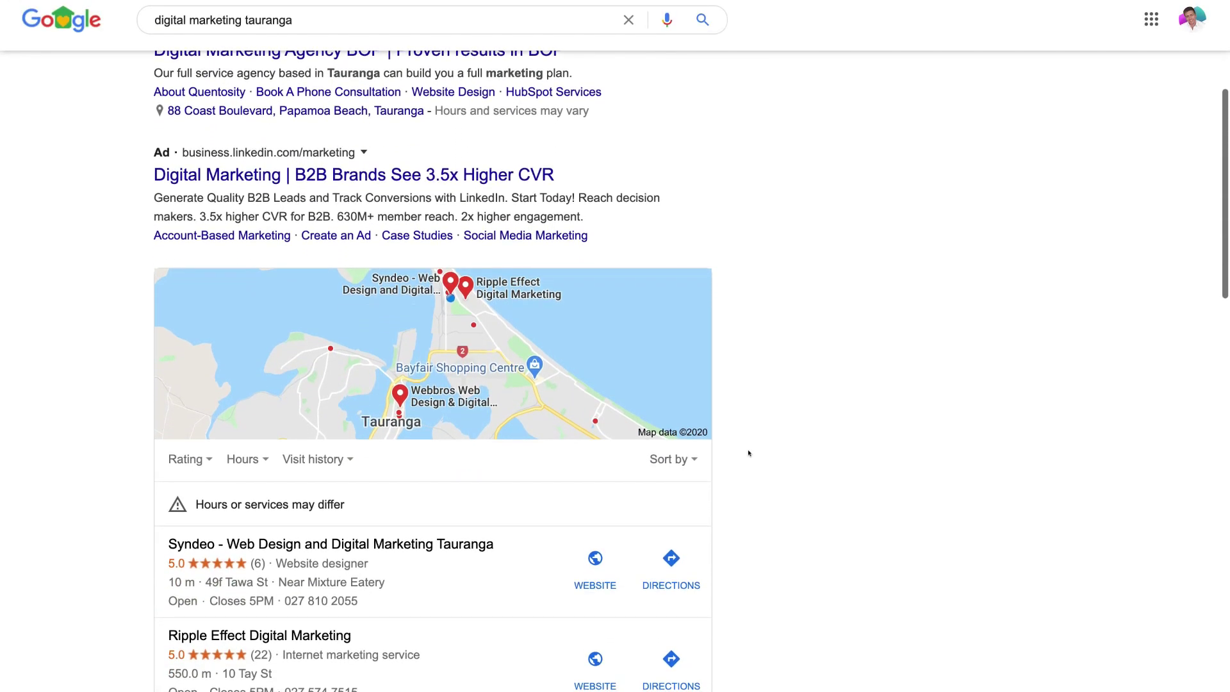
pyautogui.scroll(-3, 747, 461)
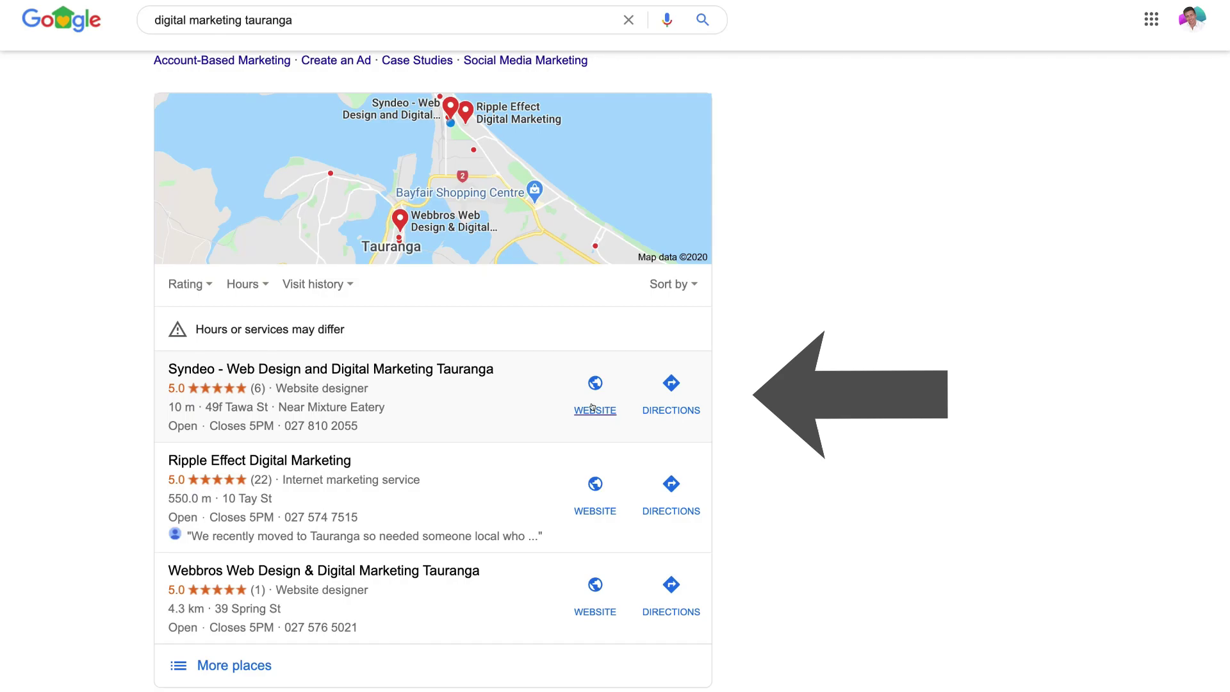
pyautogui.click(418, 364)
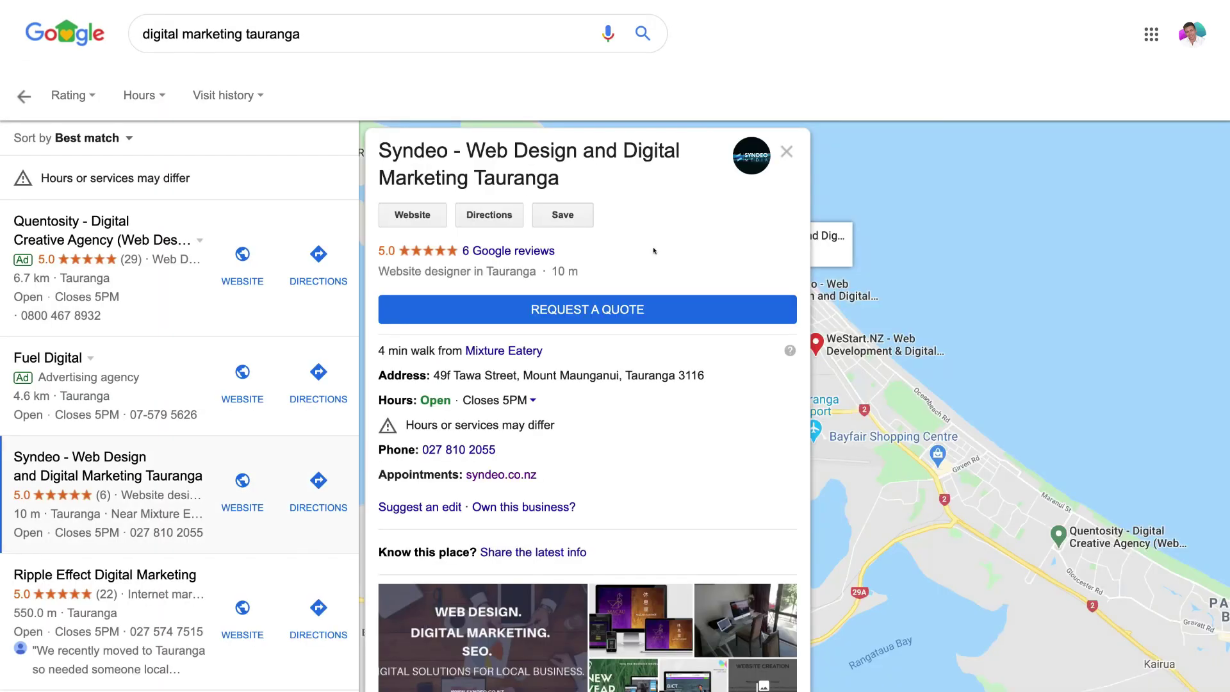
pyautogui.scroll(-1, 673, 423)
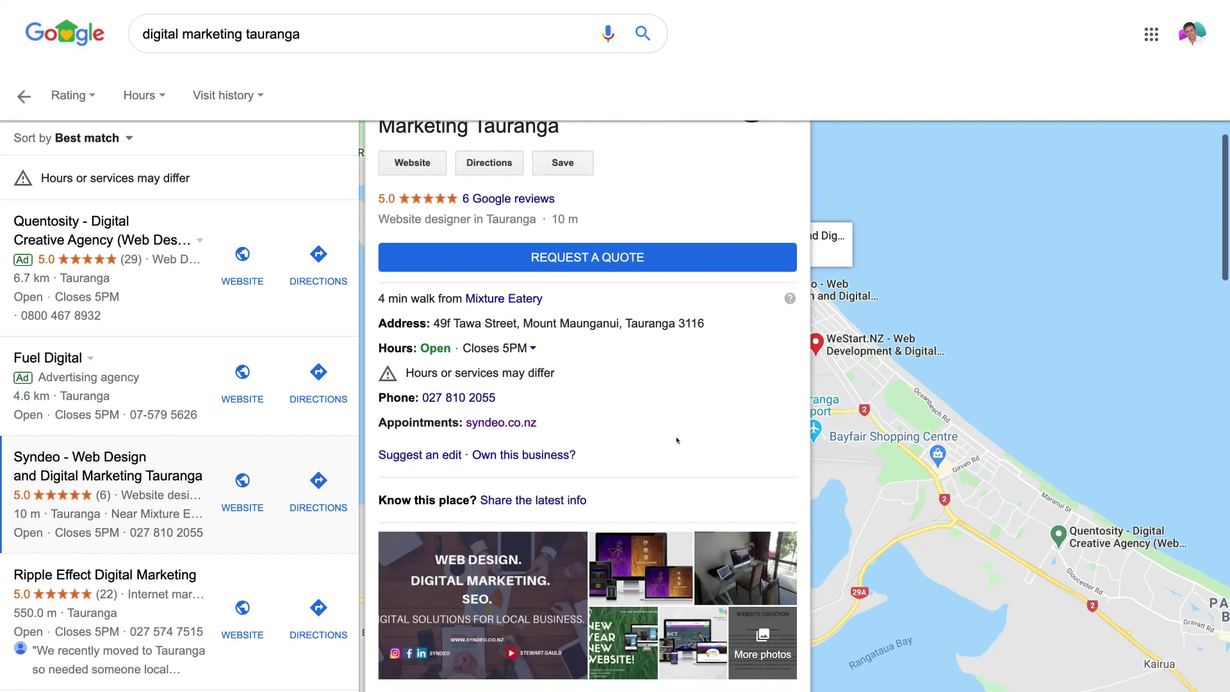
pyautogui.scroll(1, 677, 440)
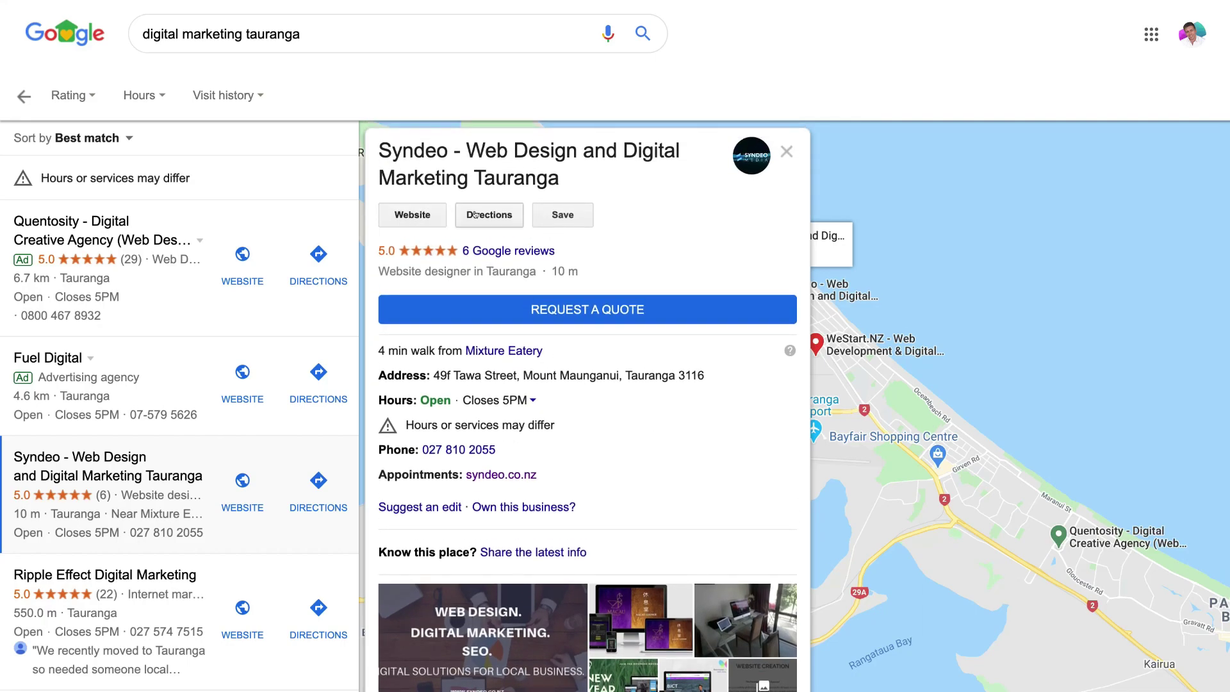
pyautogui.scroll(-1, 578, 426)
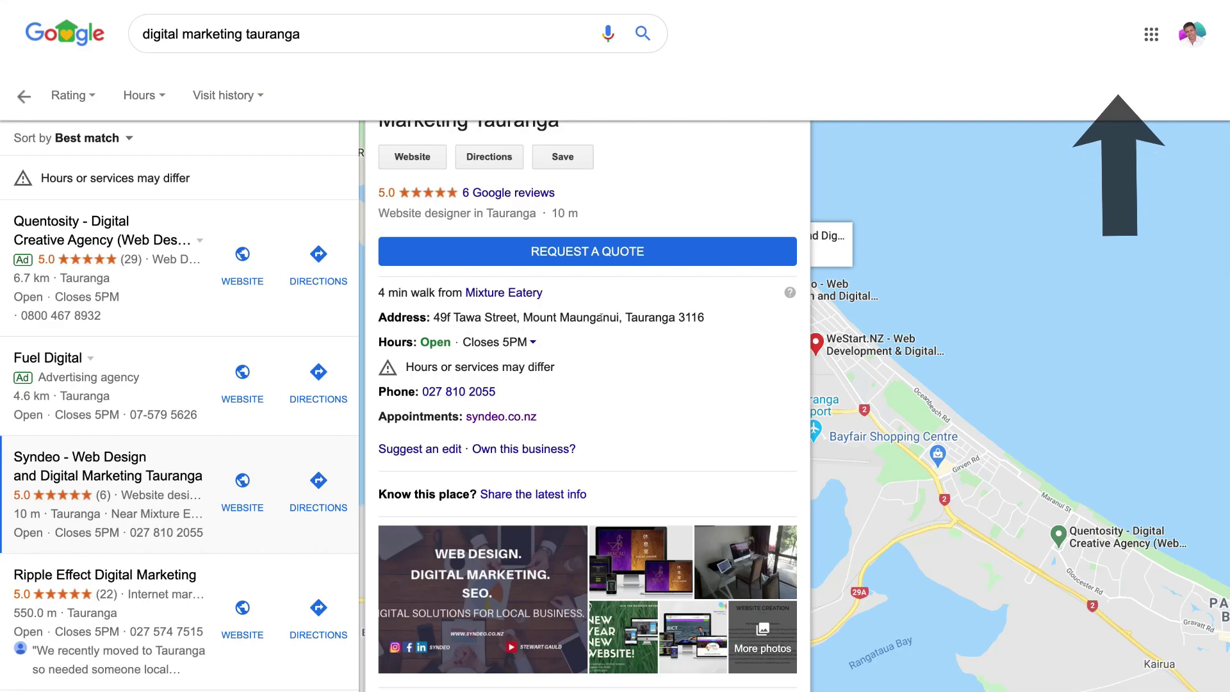
pyautogui.scroll(-6, 671, 416)
pyautogui.scroll(-10, 670, 416)
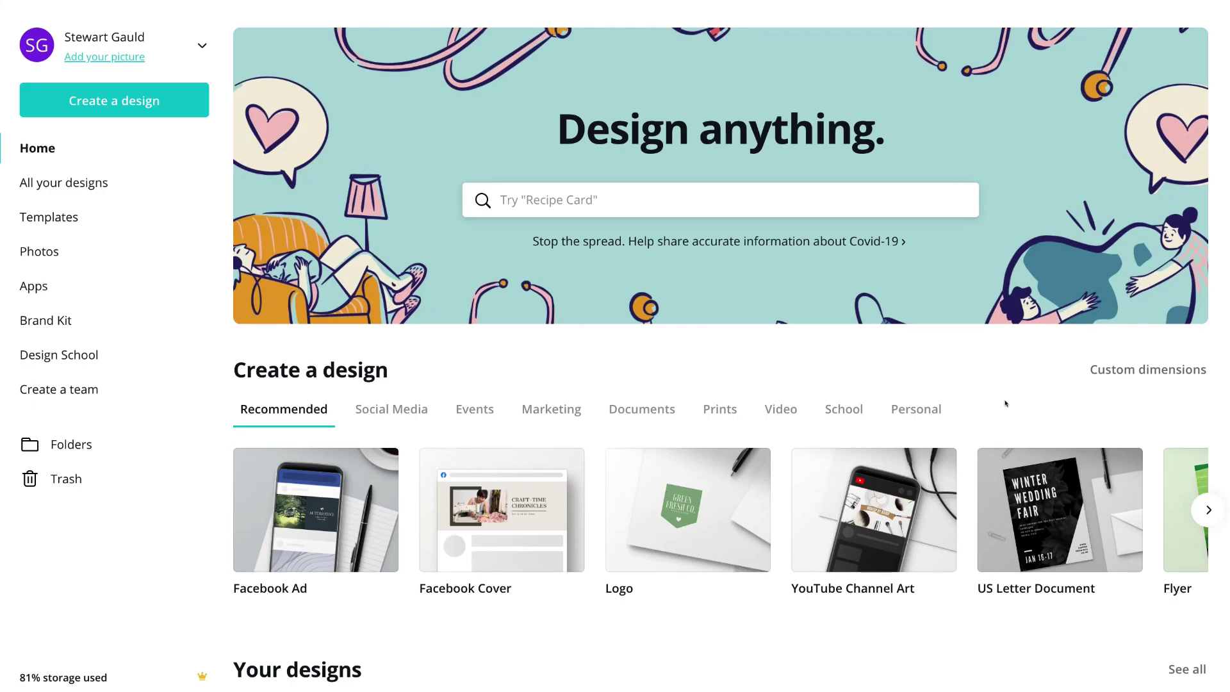
# Start a design from the Pink Flower Mother's Day Instagram Post template
pyautogui.click(1207, 509)
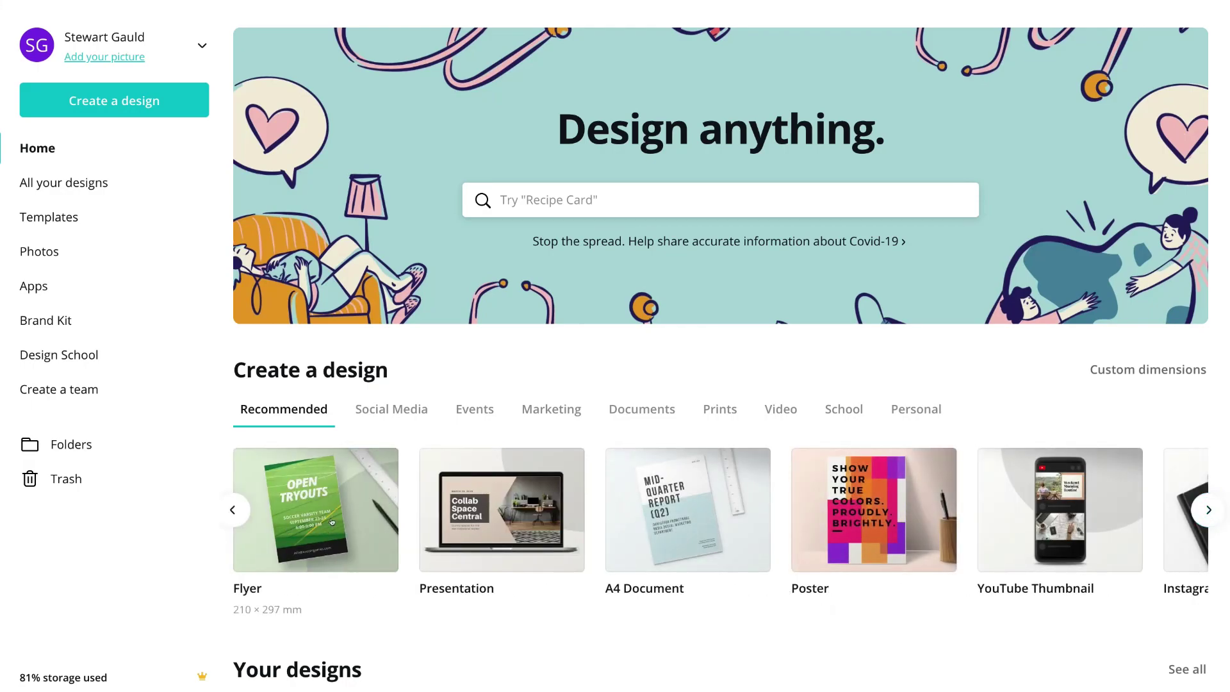
pyautogui.click(1207, 510)
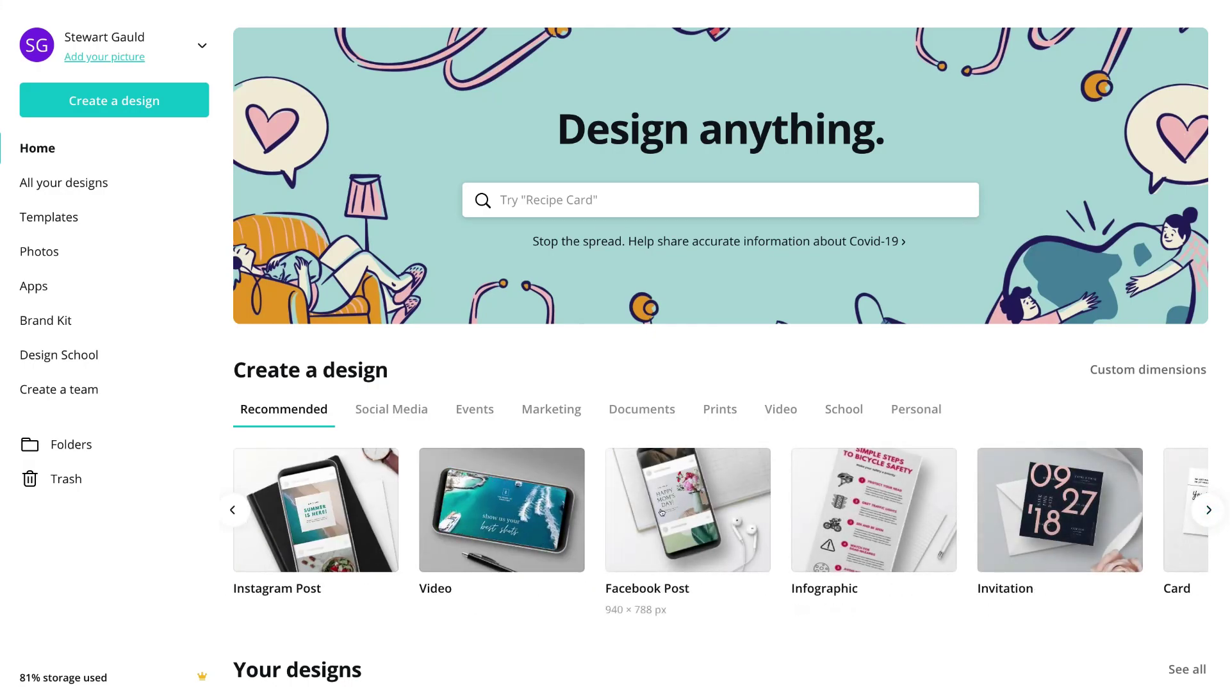
pyautogui.click(370, 492)
pyautogui.click(561, 500)
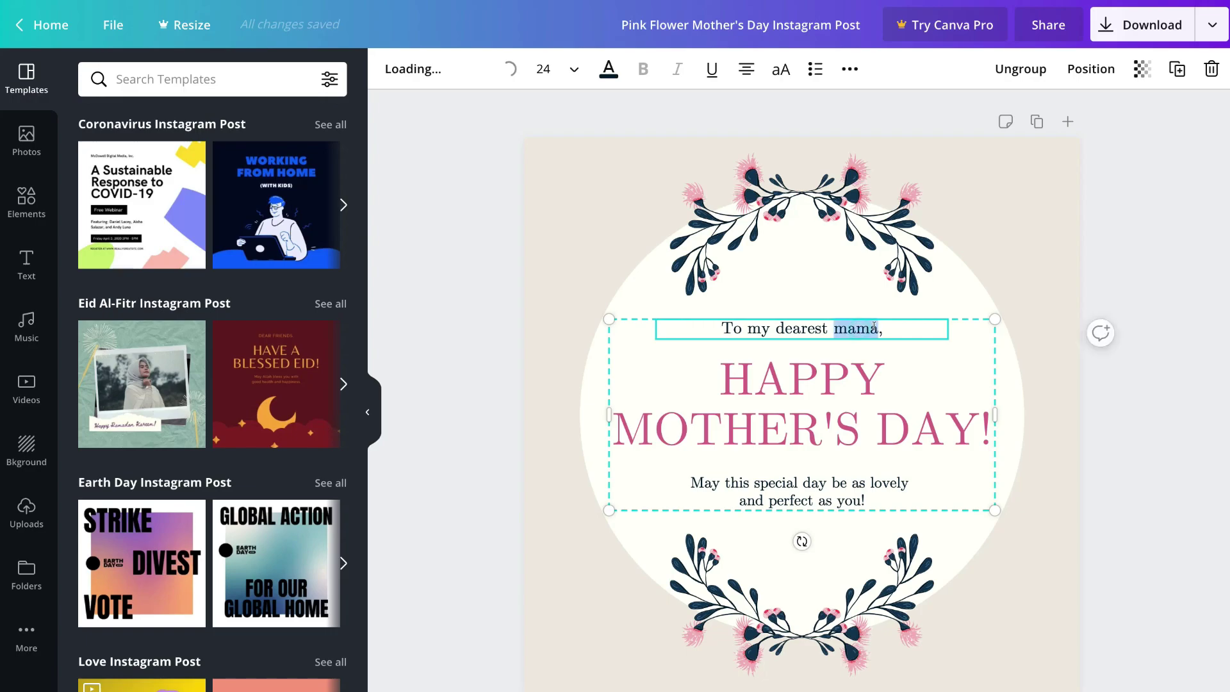
# Put a name into the greeting, then enlarge and recentre the top floral graphic
pyautogui.write('Sharon')
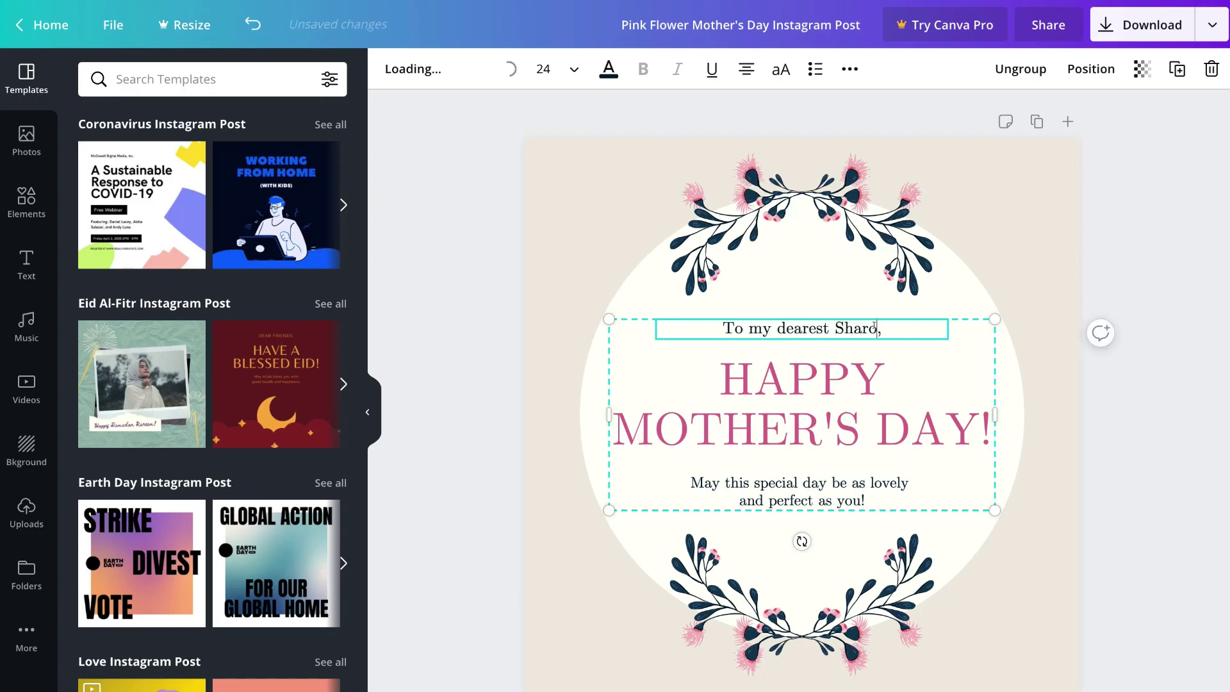
pyautogui.click(805, 199)
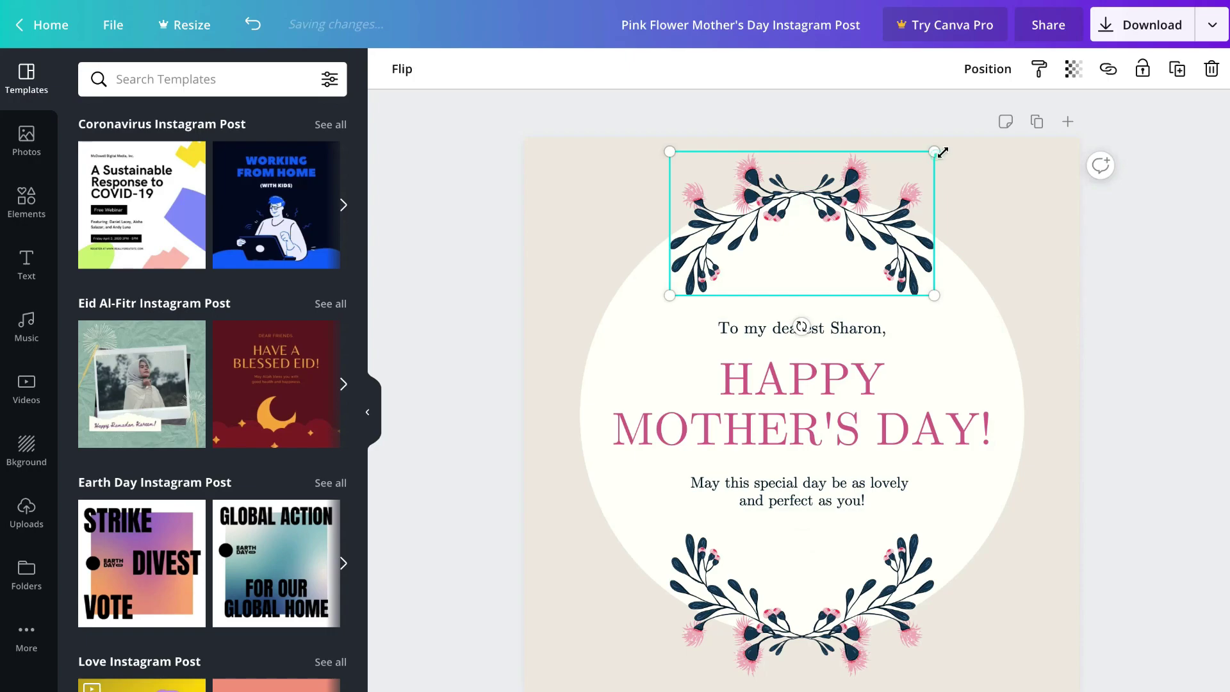
pyautogui.moveTo(952, 149); pyautogui.dragTo(1033, 98)
pyautogui.moveTo(935, 165); pyautogui.dragTo(879, 203)
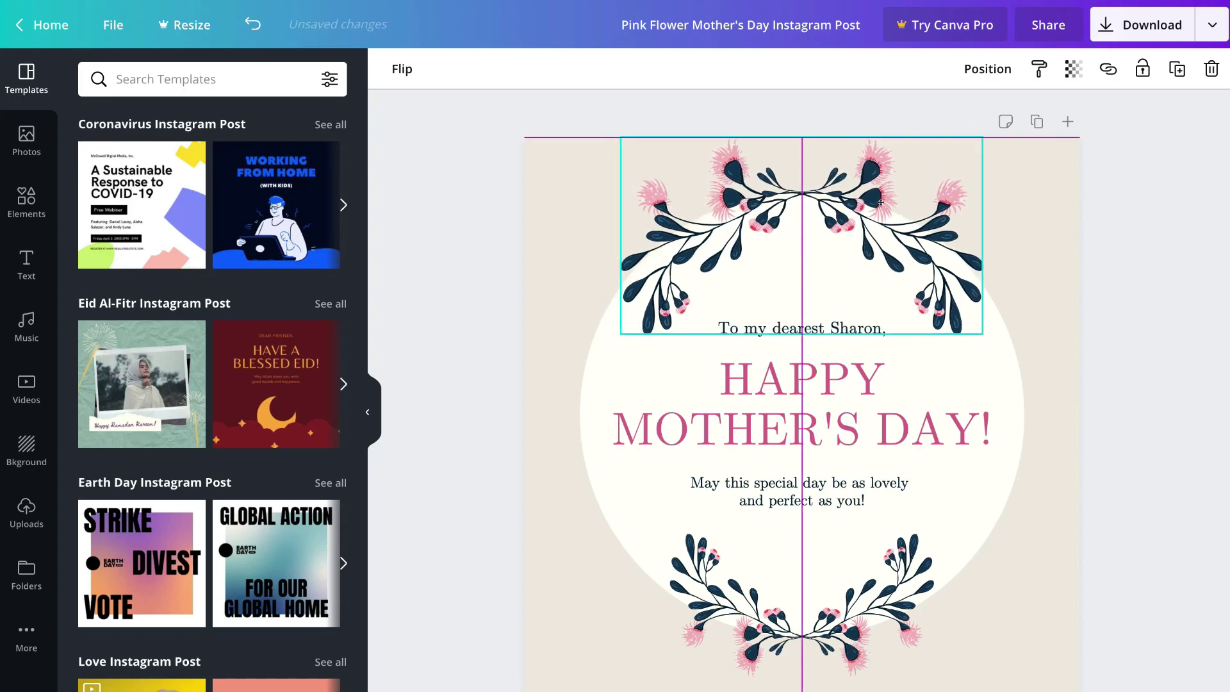
pyautogui.moveTo(881, 202); pyautogui.dragTo(883, 205)
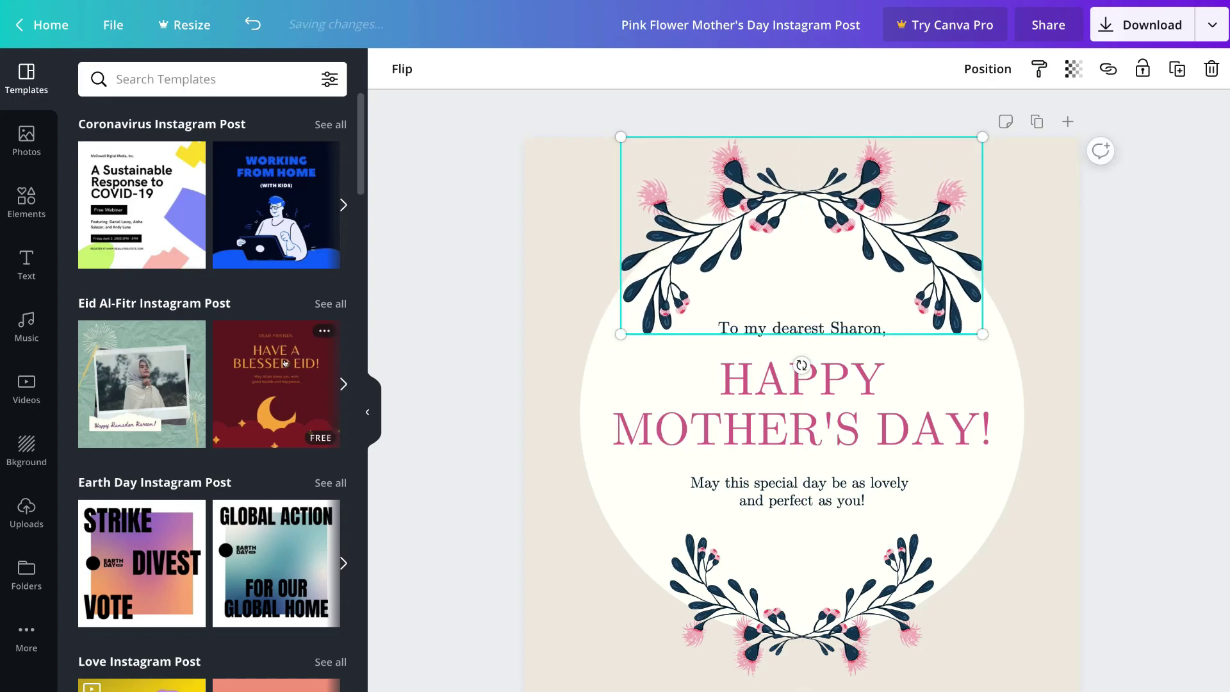
# Restyle the post with the Earth Day GLOBAL ACTION template
pyautogui.click(144, 558)
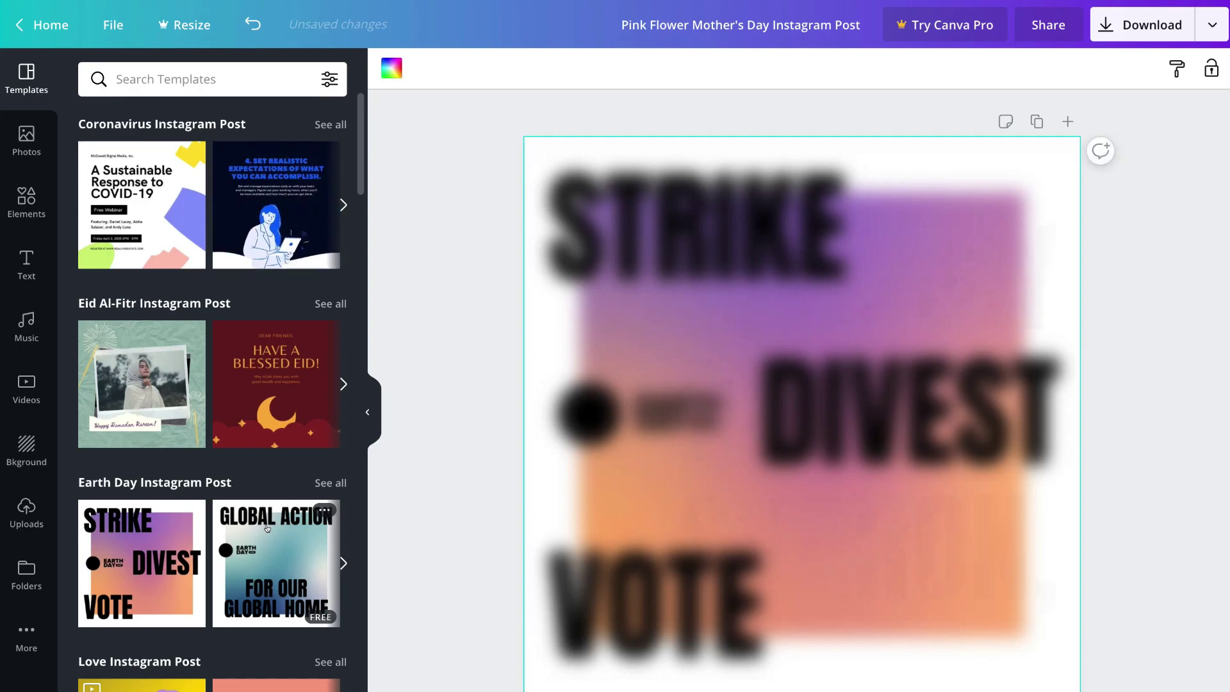
pyautogui.click(267, 528)
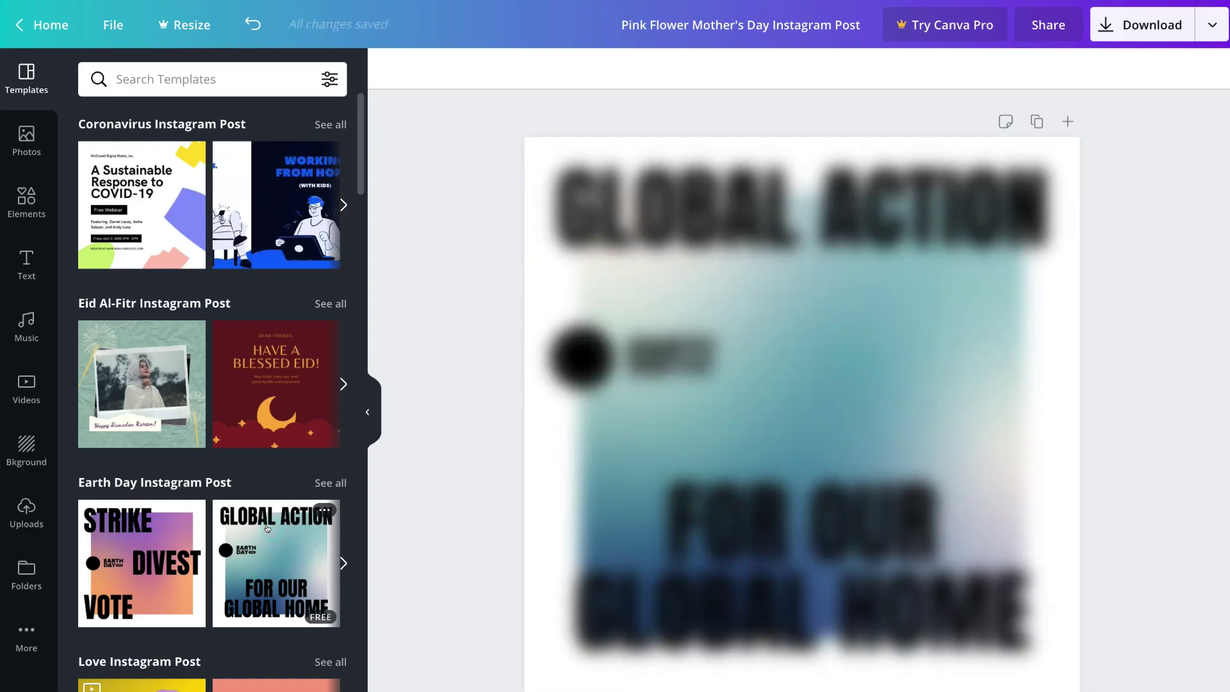
pyautogui.scroll(-7, 298, 406)
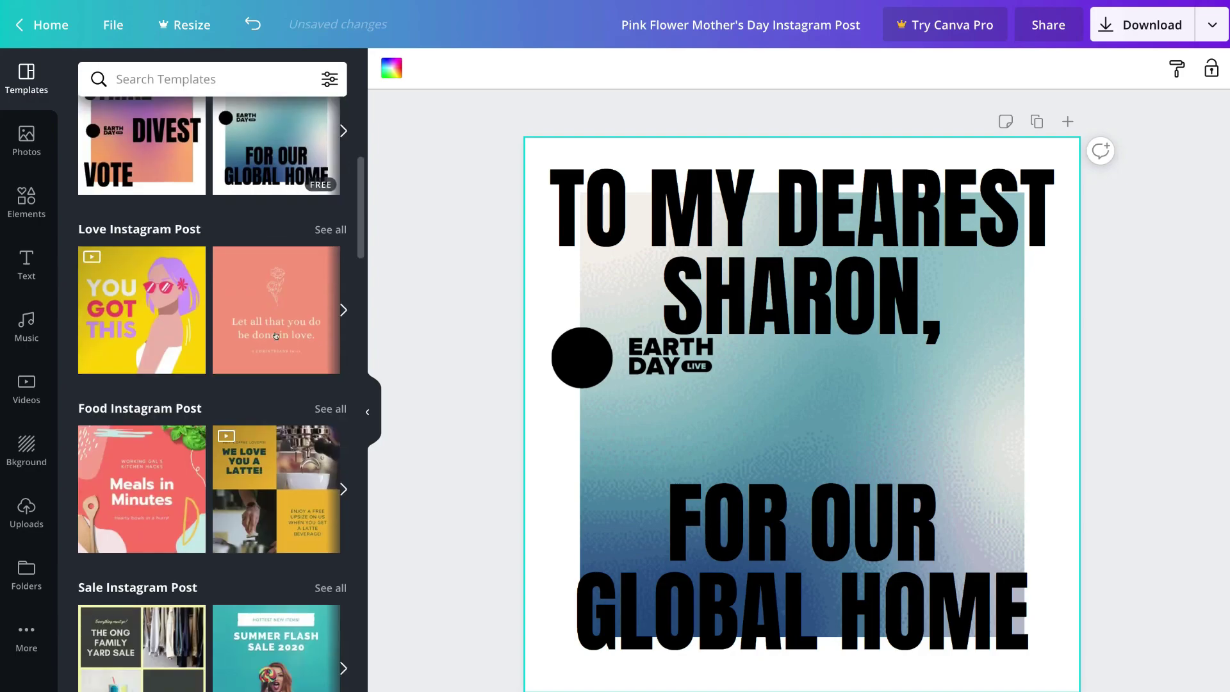
# Scroll down through the grid of flyer templates from the 'flyers' search
pyautogui.scroll(-4, 275, 336)
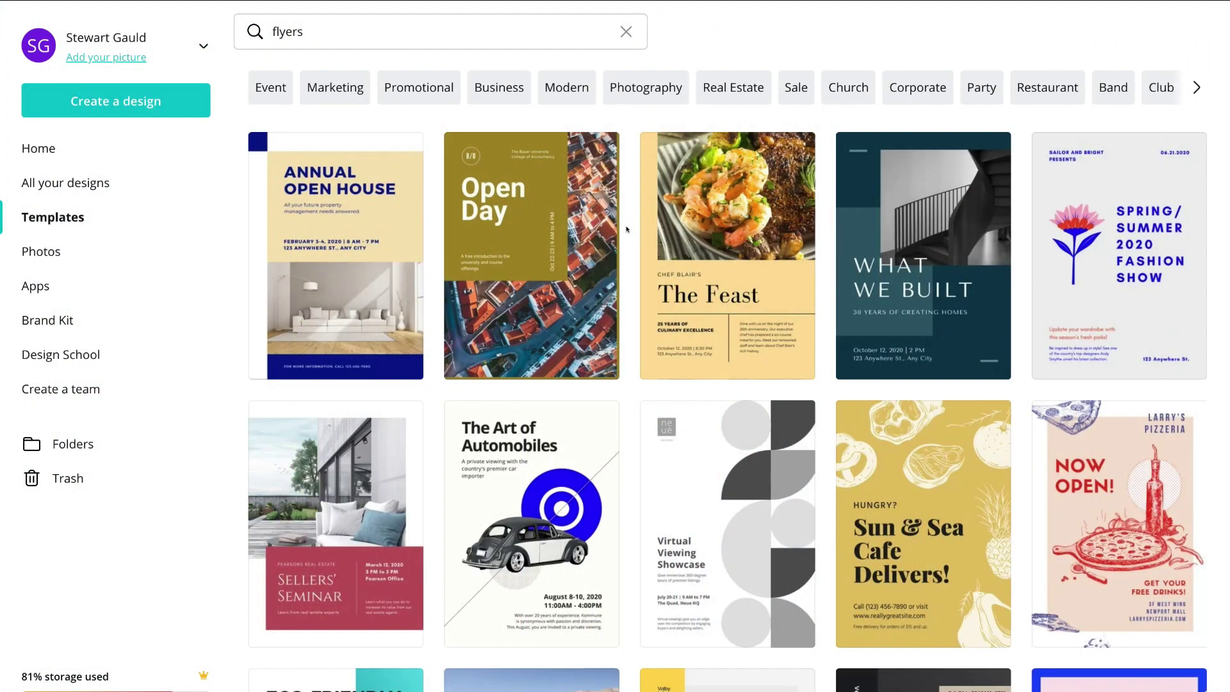
pyautogui.scroll(-5, 627, 230)
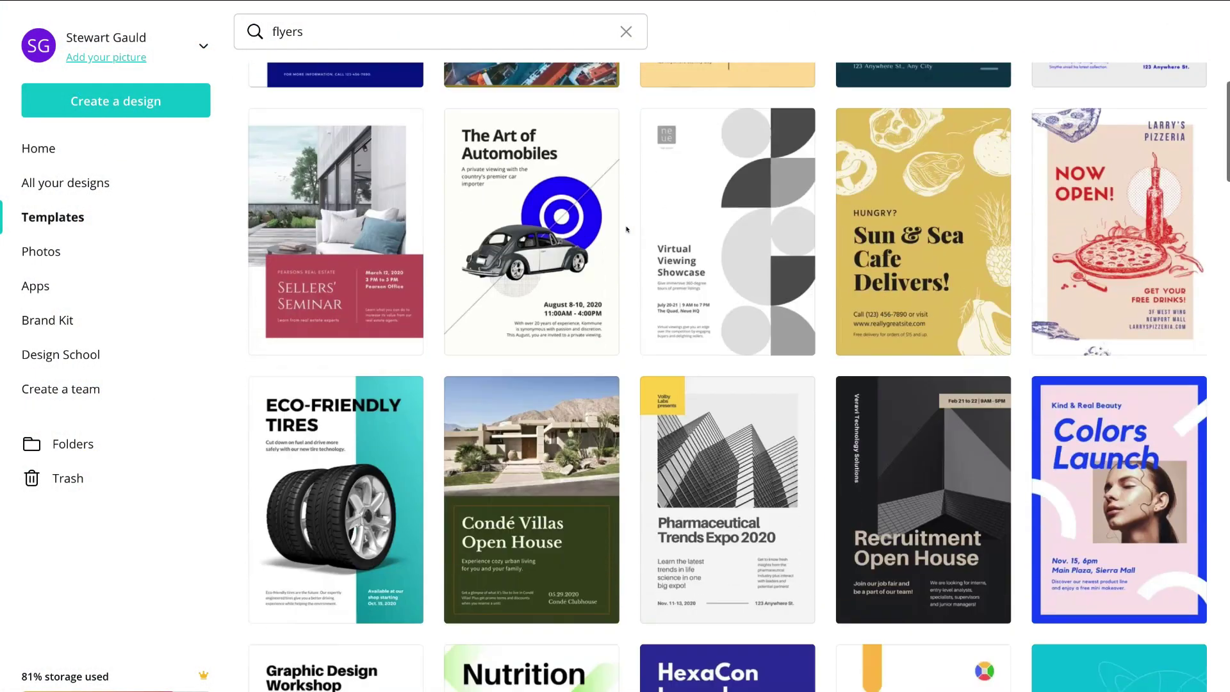
pyautogui.scroll(-4, 626, 229)
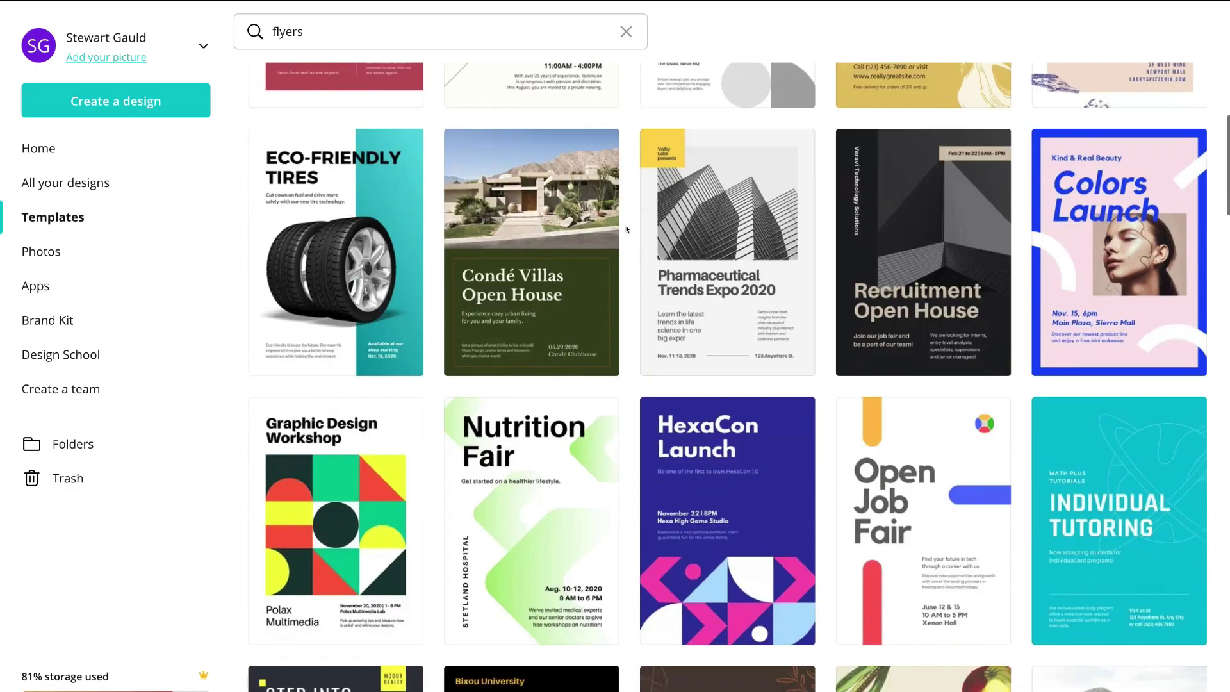
pyautogui.scroll(-4, 626, 229)
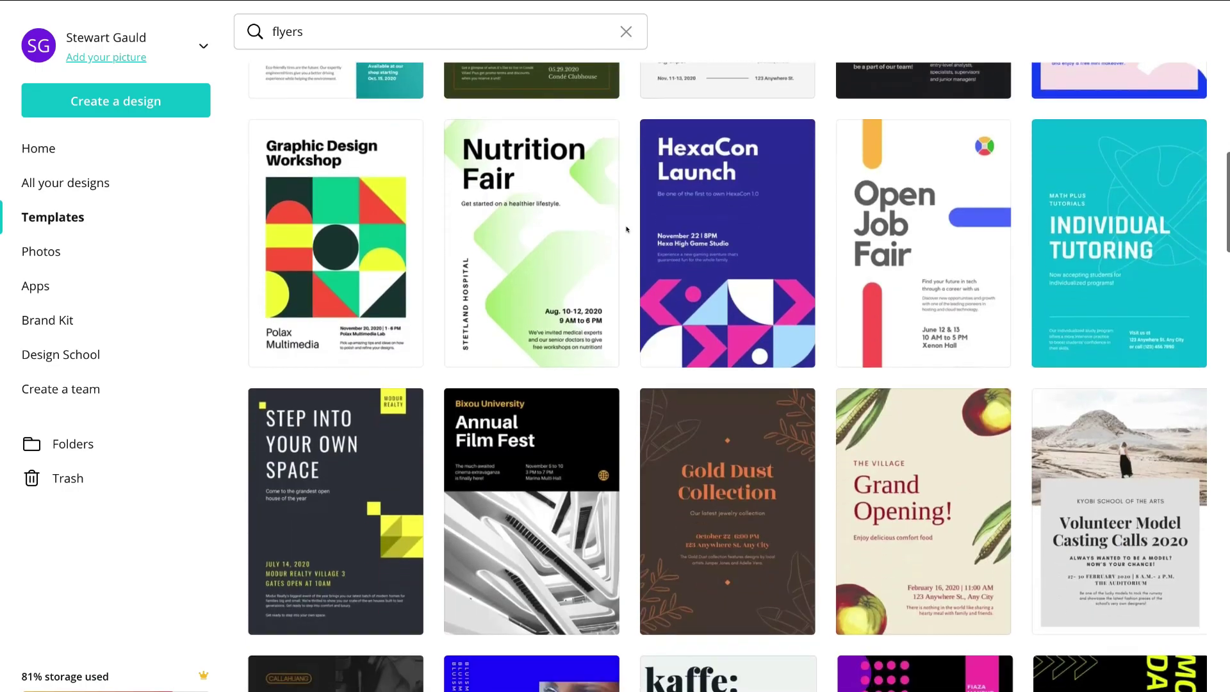
pyautogui.scroll(-5, 626, 230)
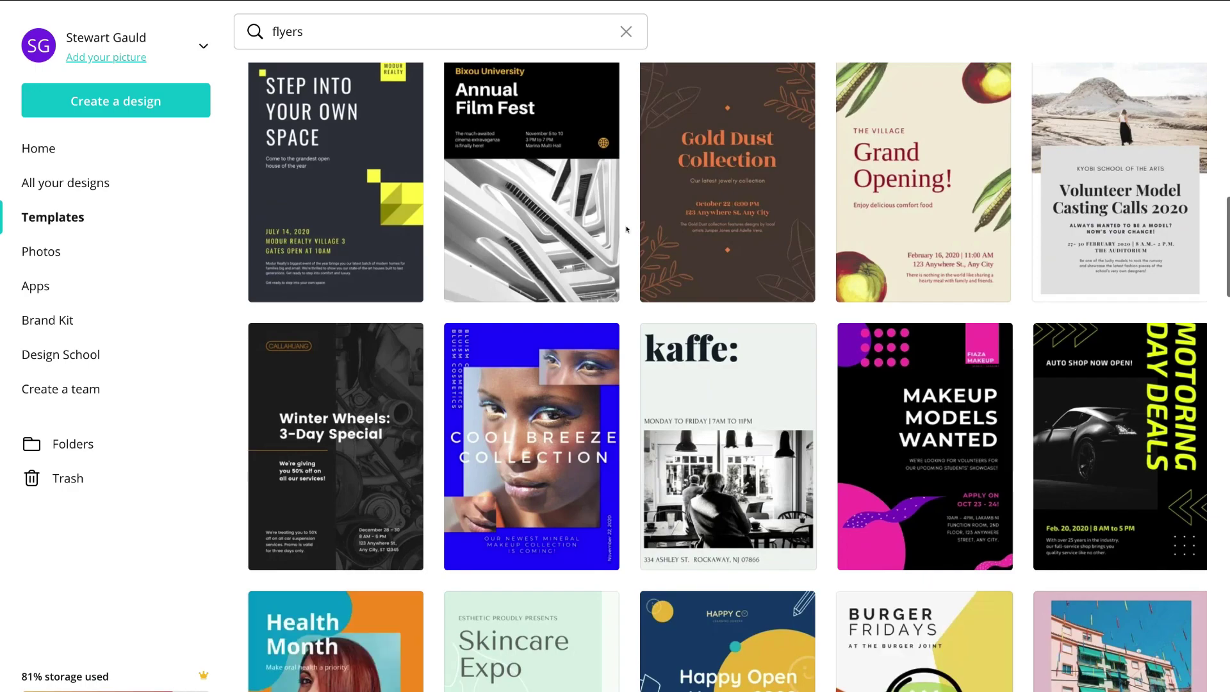
pyautogui.scroll(-5, 627, 230)
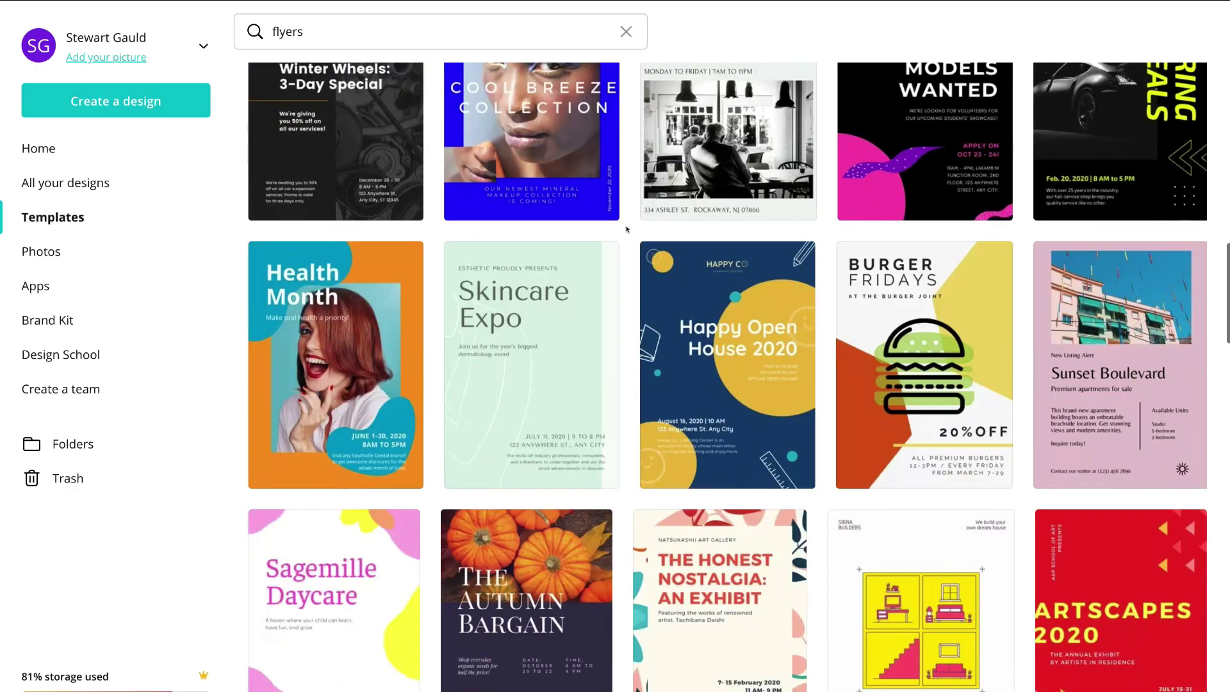
pyautogui.scroll(-6, 627, 230)
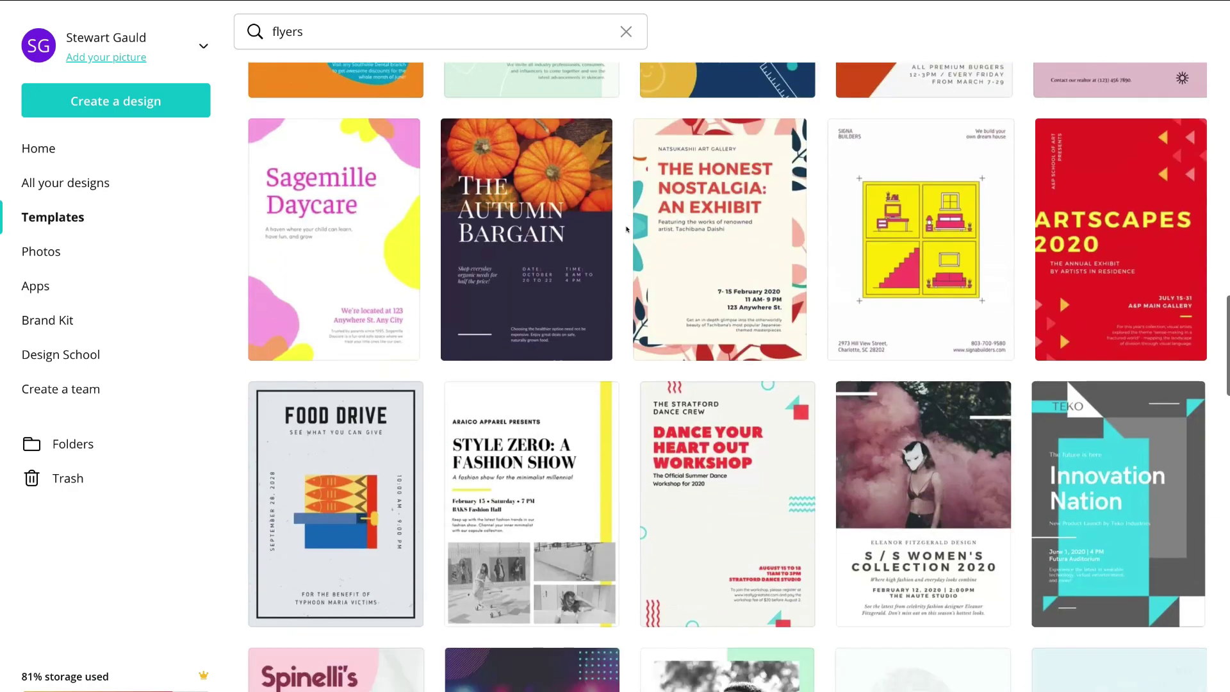
pyautogui.scroll(-6, 627, 229)
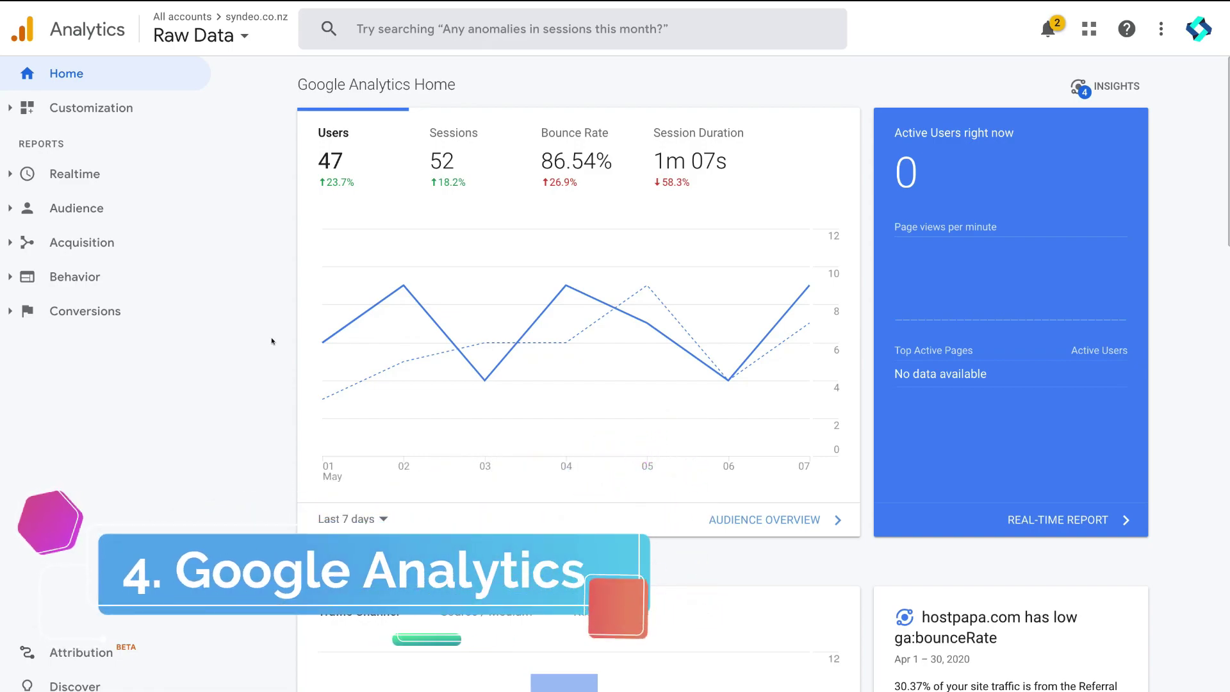
# Scroll through the Analytics Home dashboard's users, sessions and bounce-rate figures
pyautogui.scroll(-2, 272, 342)
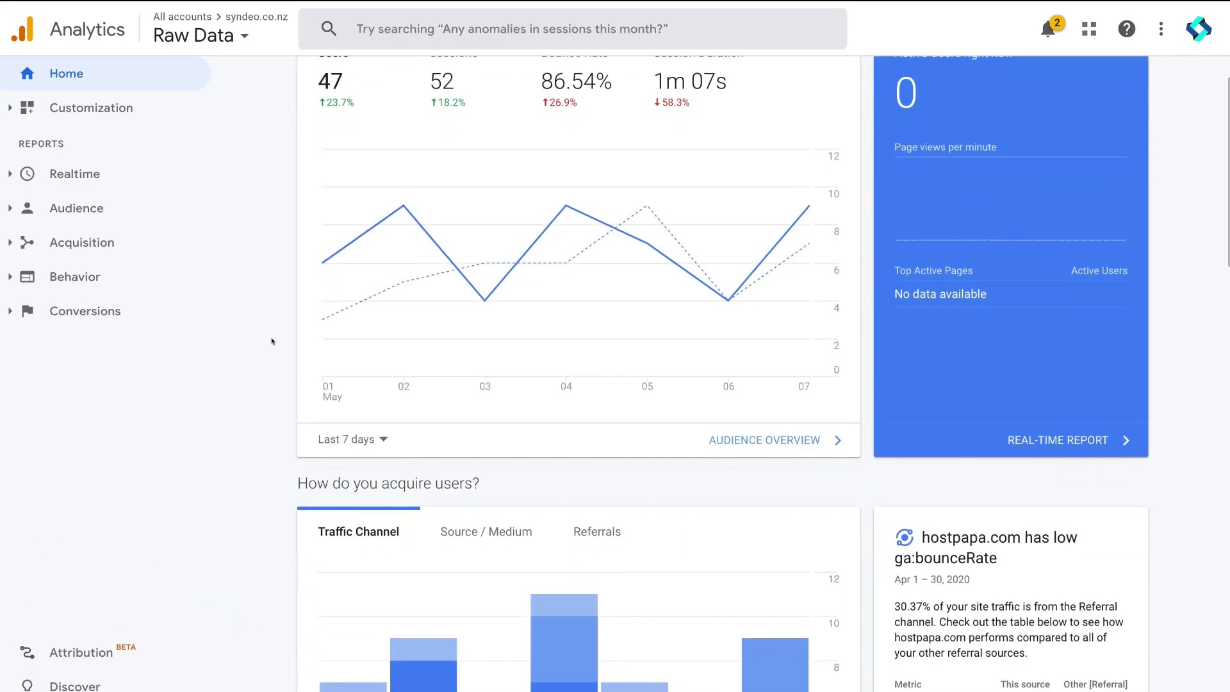
pyautogui.scroll(-2, 272, 341)
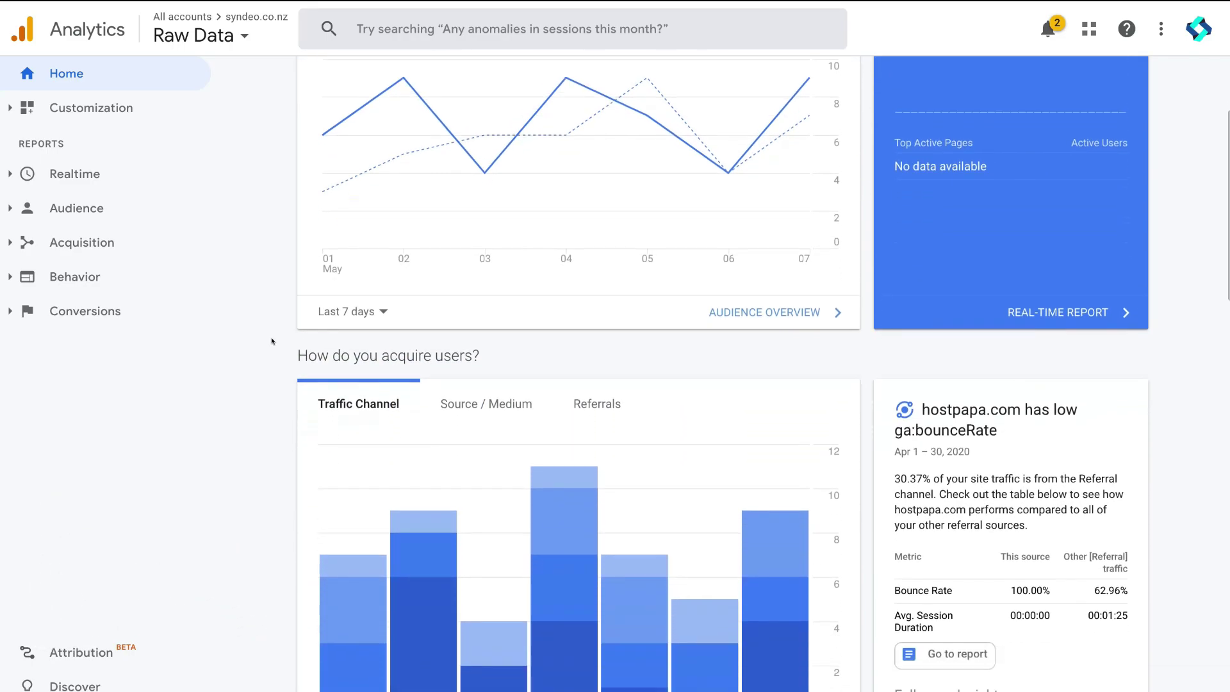
pyautogui.scroll(-2, 271, 341)
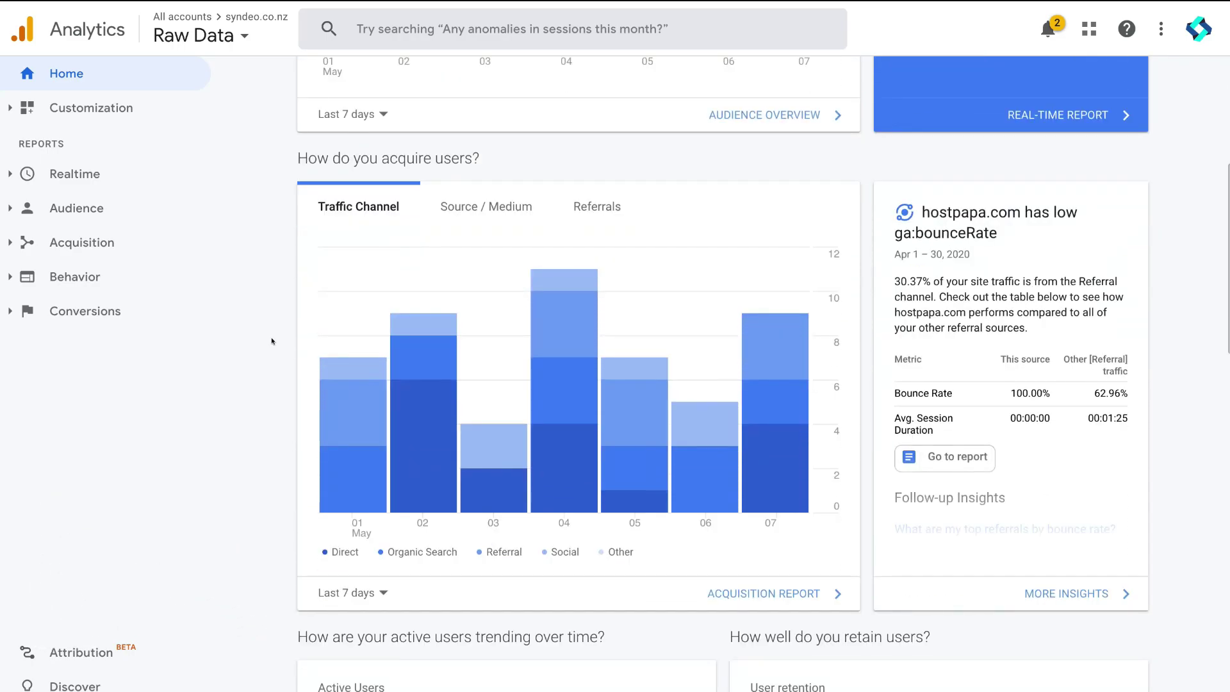
pyautogui.scroll(-3, 271, 341)
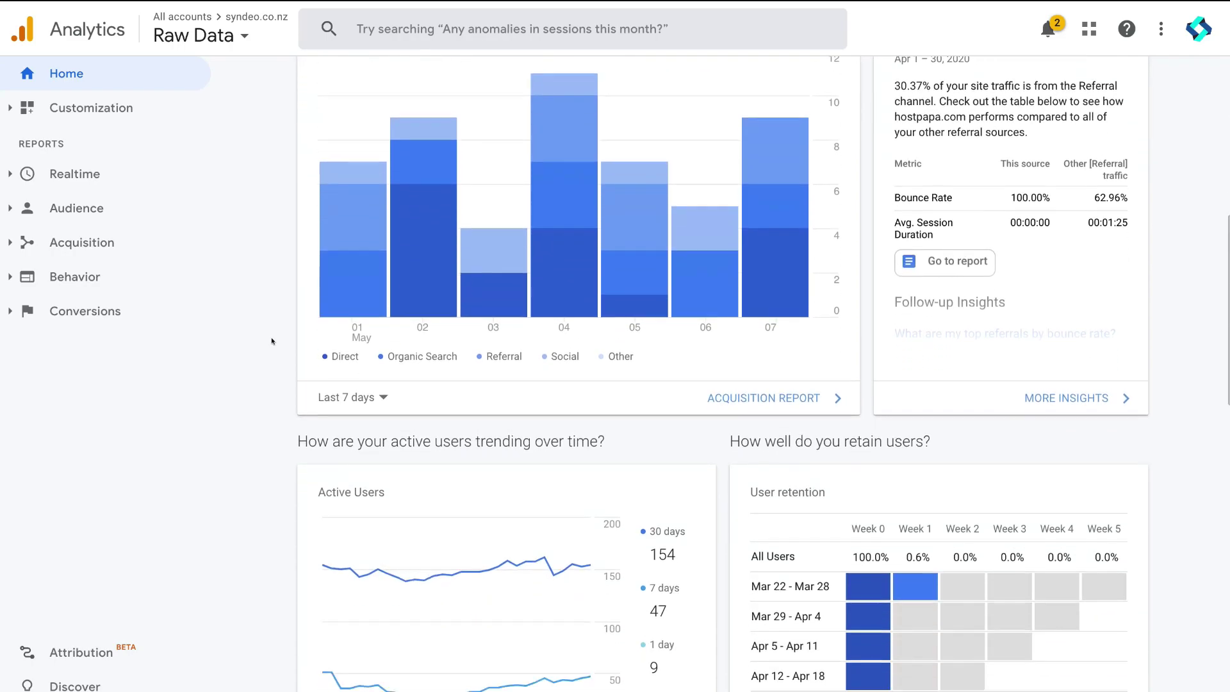
pyautogui.scroll(-1, 271, 341)
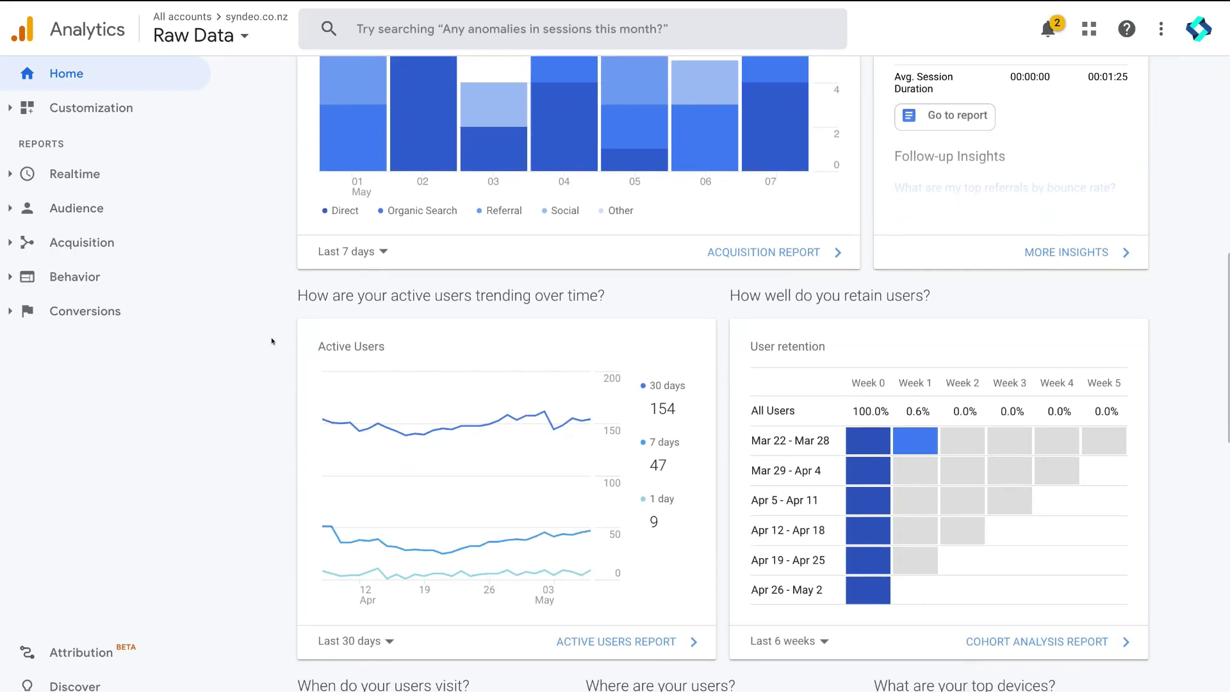
pyautogui.scroll(2, 271, 341)
# Expand Audience to list Overview, Active Users, Demographics and the other sub-reports
pyautogui.moveTo(365, 297)
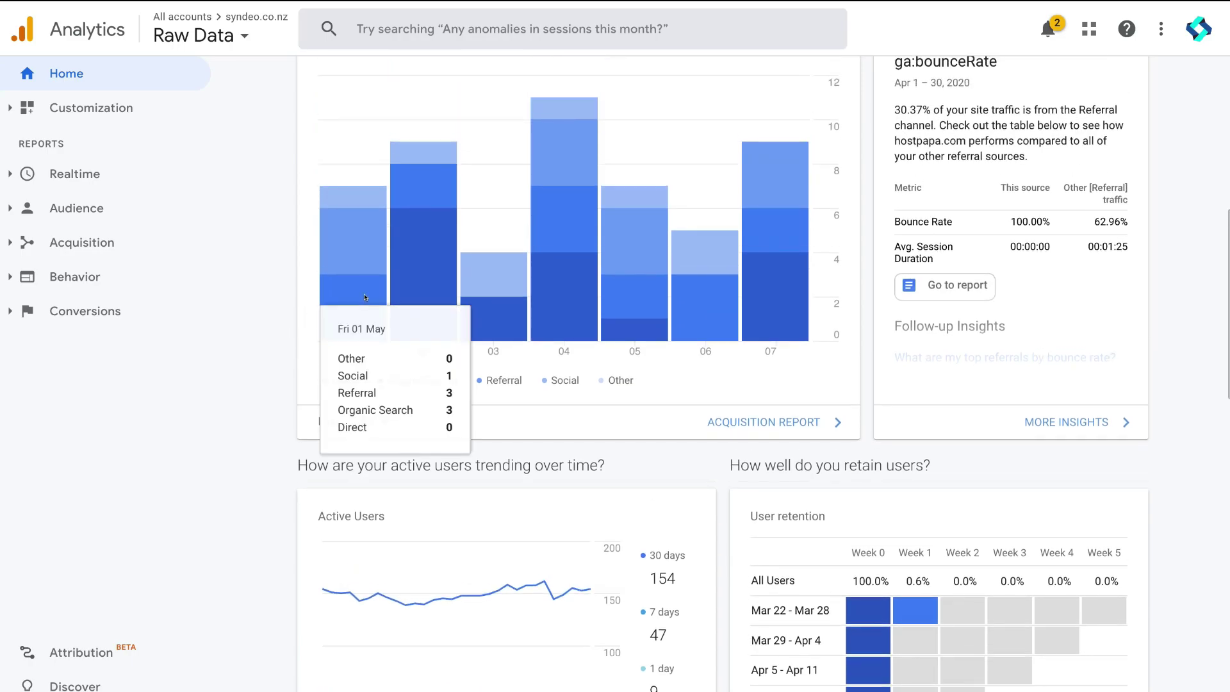
pyautogui.click(102, 210)
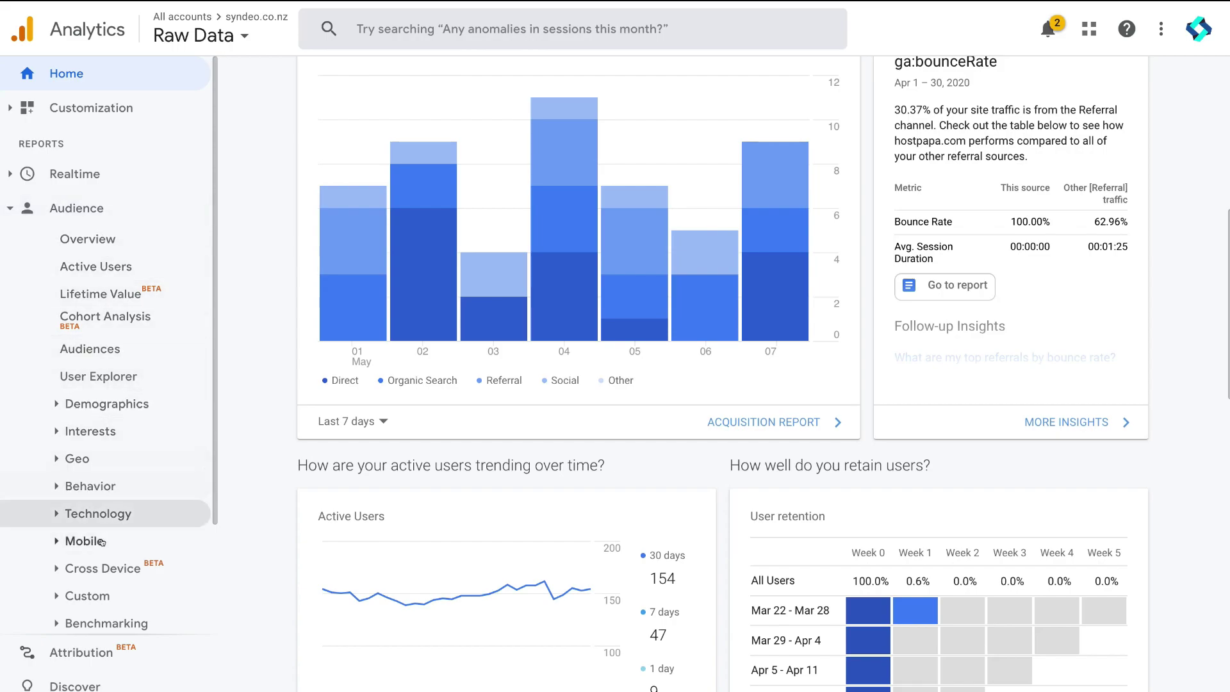
pyautogui.scroll(-4, 263, 551)
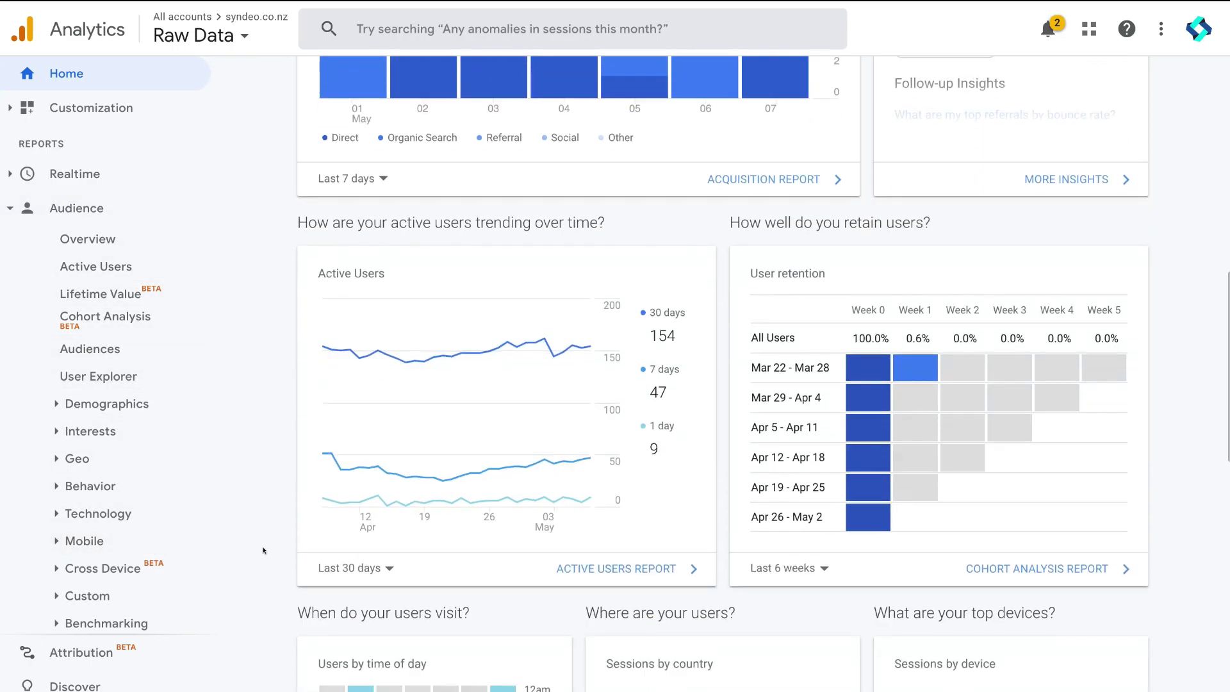
pyautogui.scroll(-3, 263, 551)
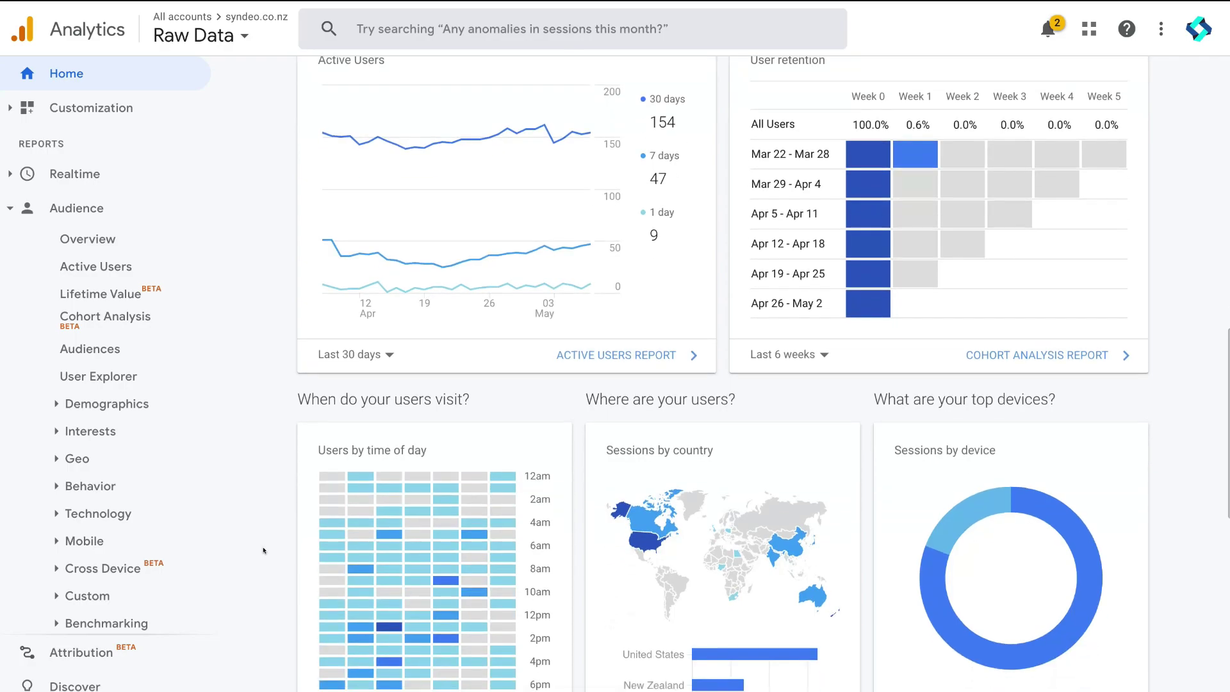
pyautogui.scroll(-3, 263, 551)
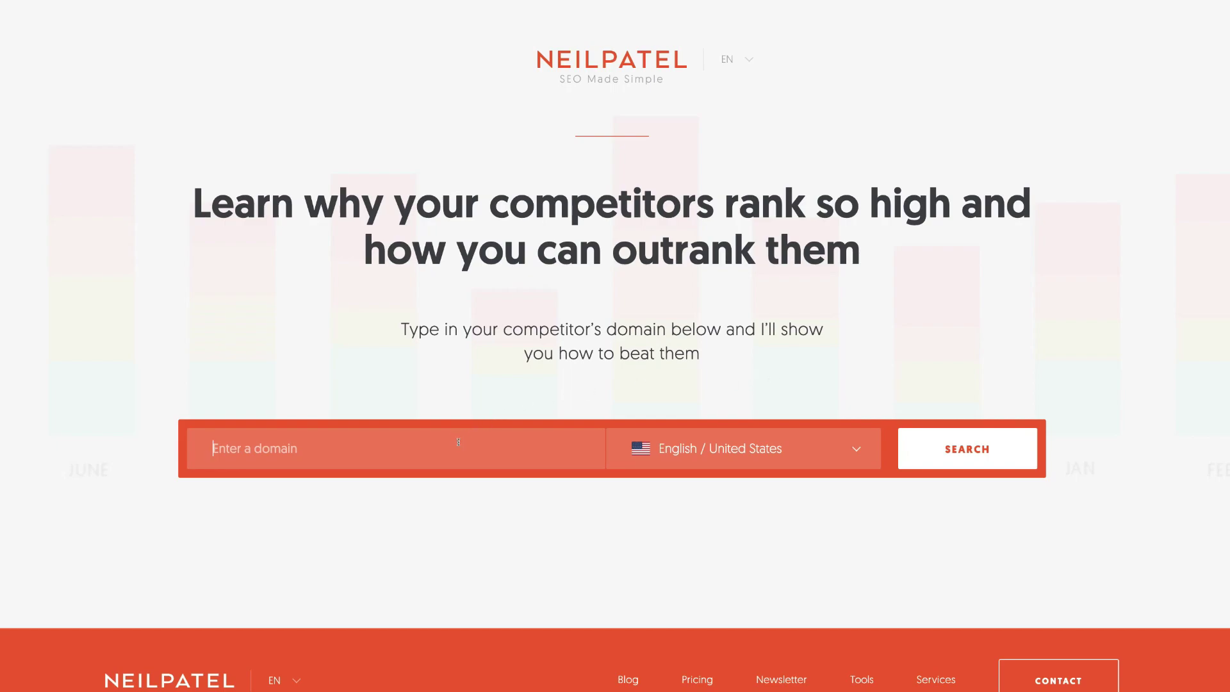
# Run an Ubersuggest domain search for the competitor harkinroofing.co.nz
pyautogui.write('harkinroofing.co.nz')
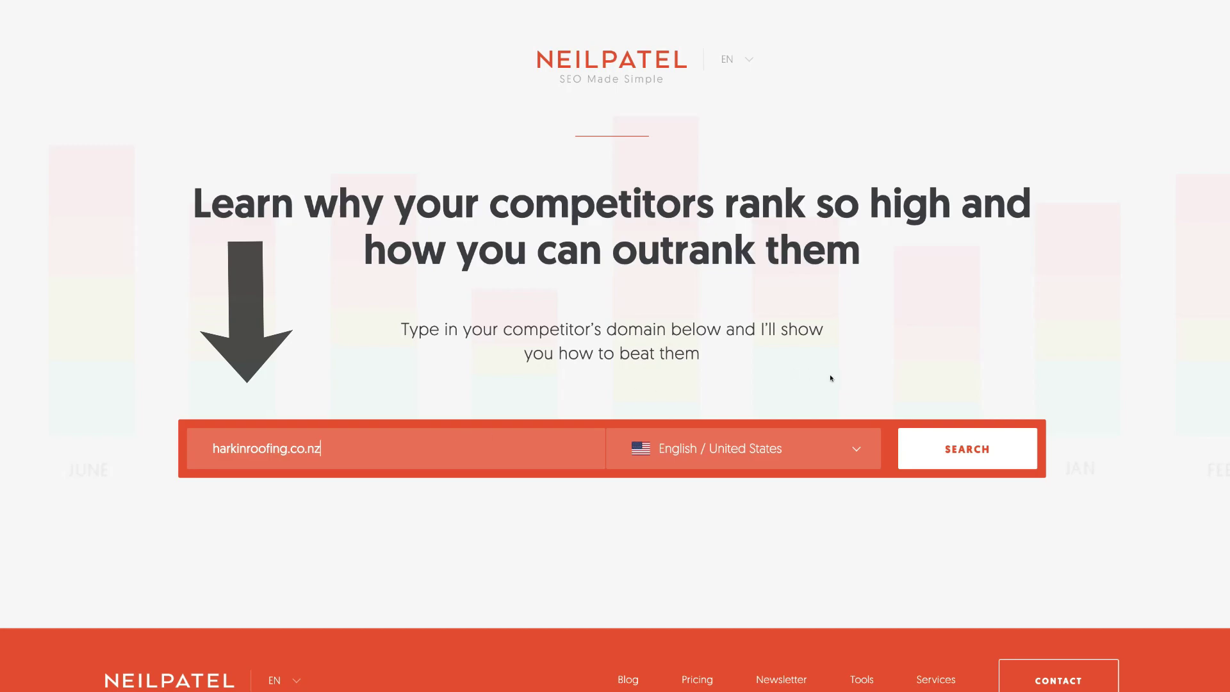
pyautogui.click(930, 443)
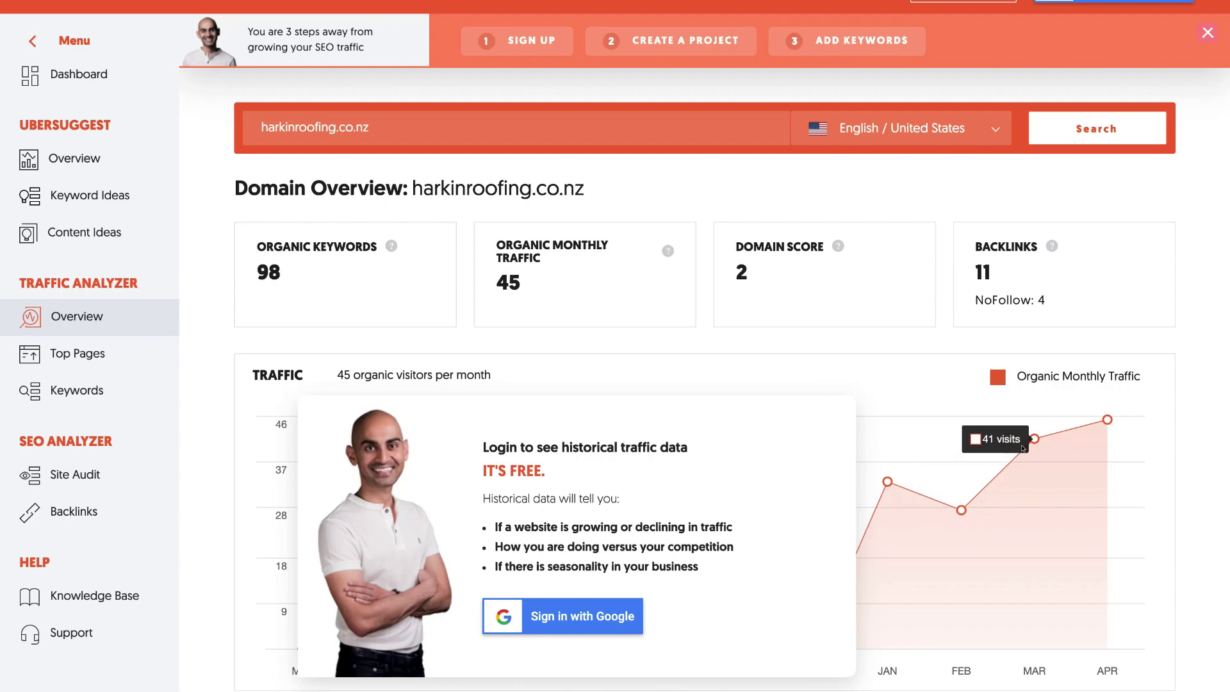
pyautogui.scroll(-4, 1160, 526)
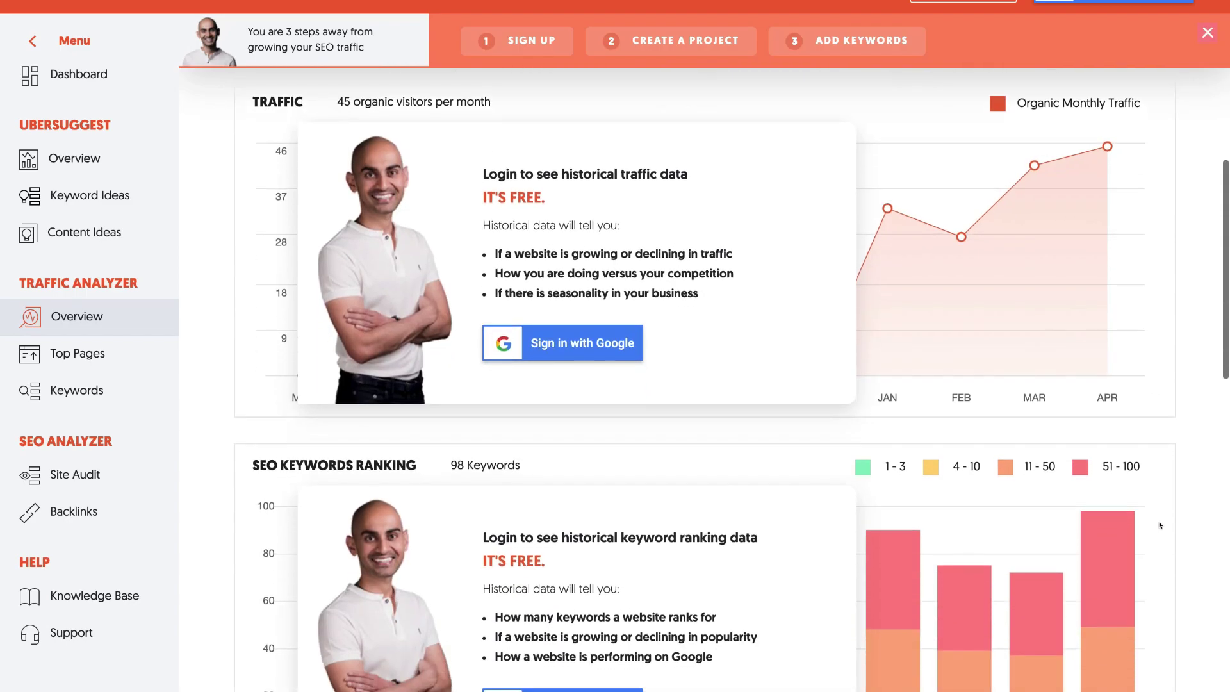
pyautogui.scroll(-3, 1105, 381)
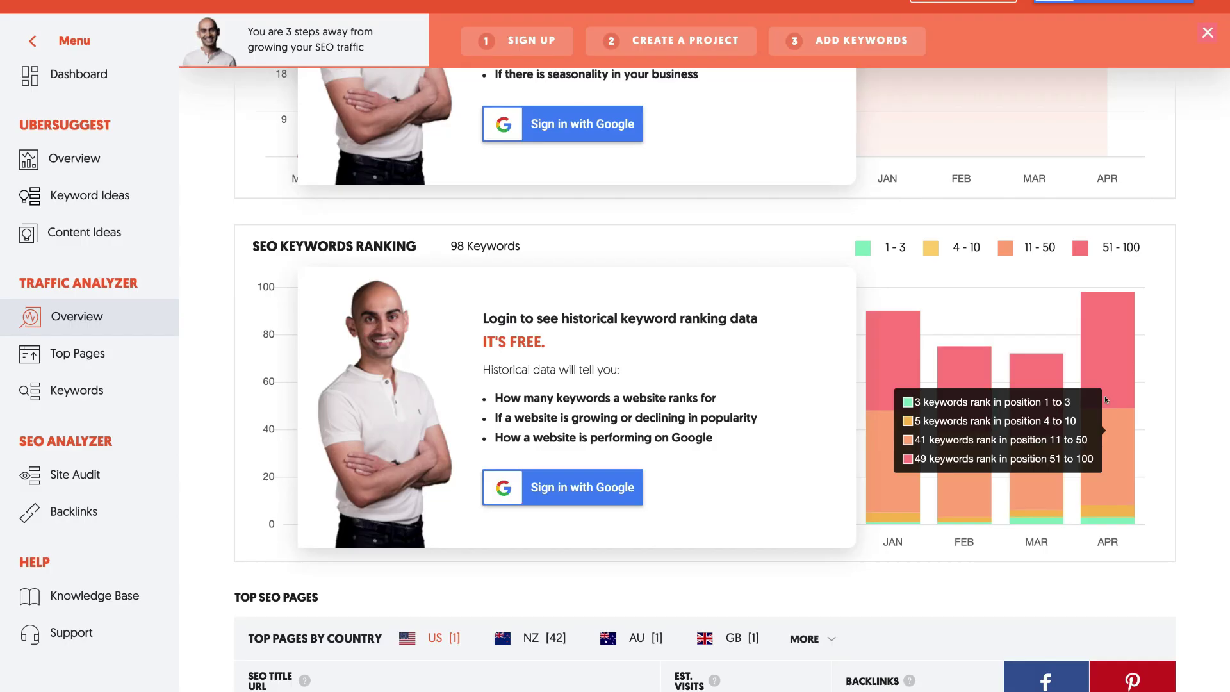
pyautogui.scroll(-3, 974, 378)
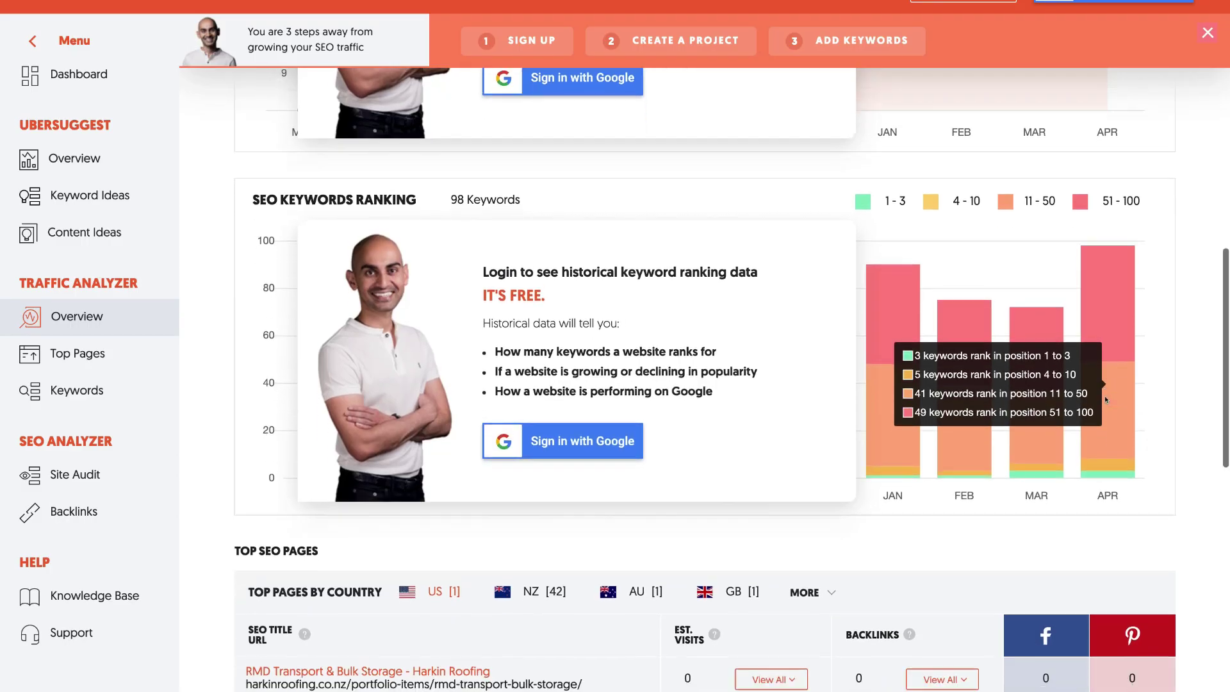
pyautogui.scroll(-3, 1105, 400)
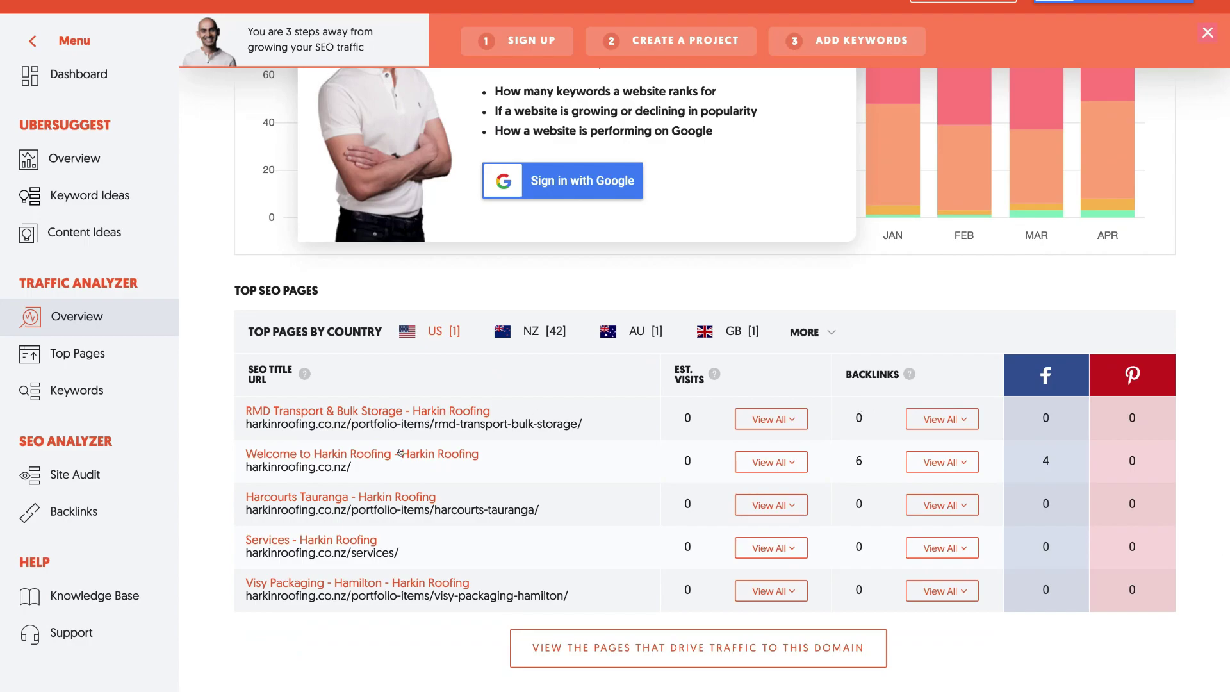
pyautogui.scroll(-8, 389, 493)
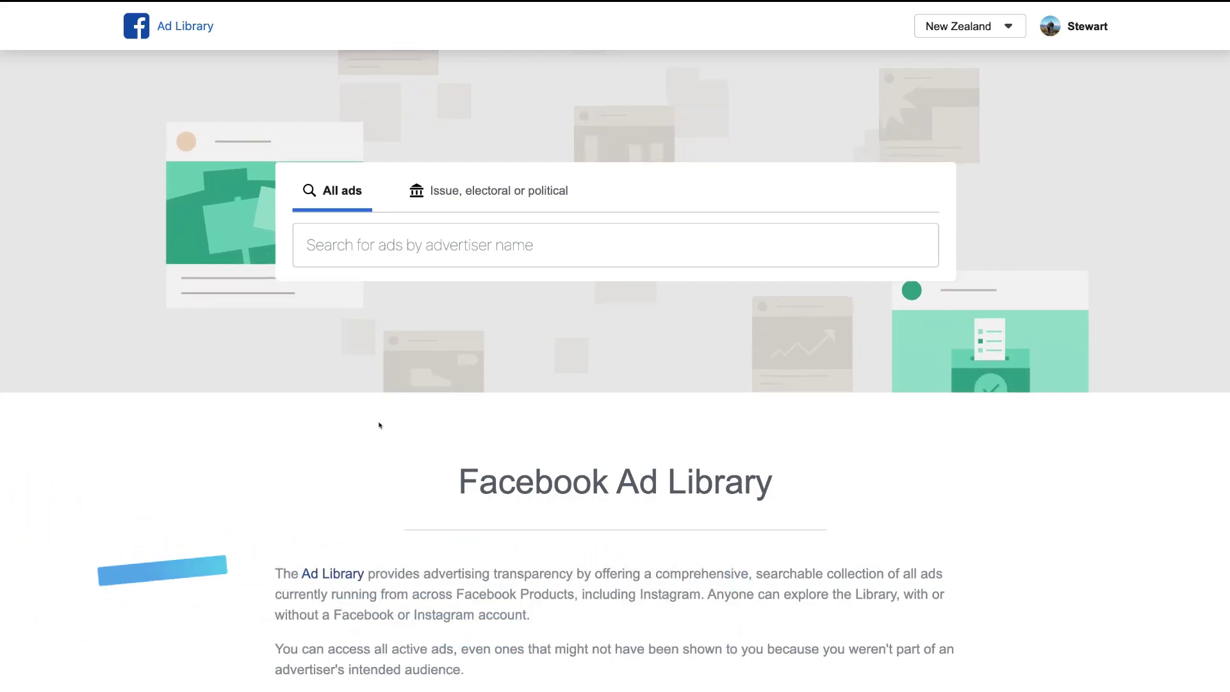
# Search the Ad Library by advertiser name and list all ads from the entrepreneur's page
pyautogui.scroll(-2, 380, 427)
pyautogui.scroll(-3, 379, 425)
pyautogui.scroll(3, 379, 425)
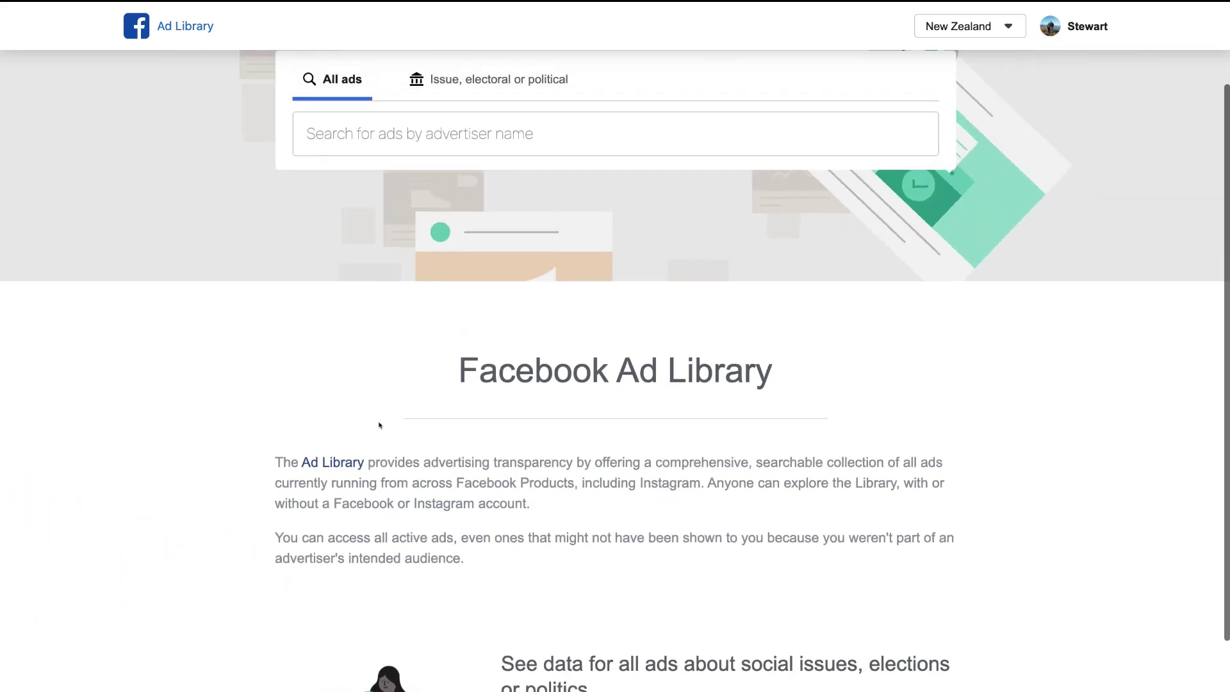
pyautogui.scroll(1, 379, 425)
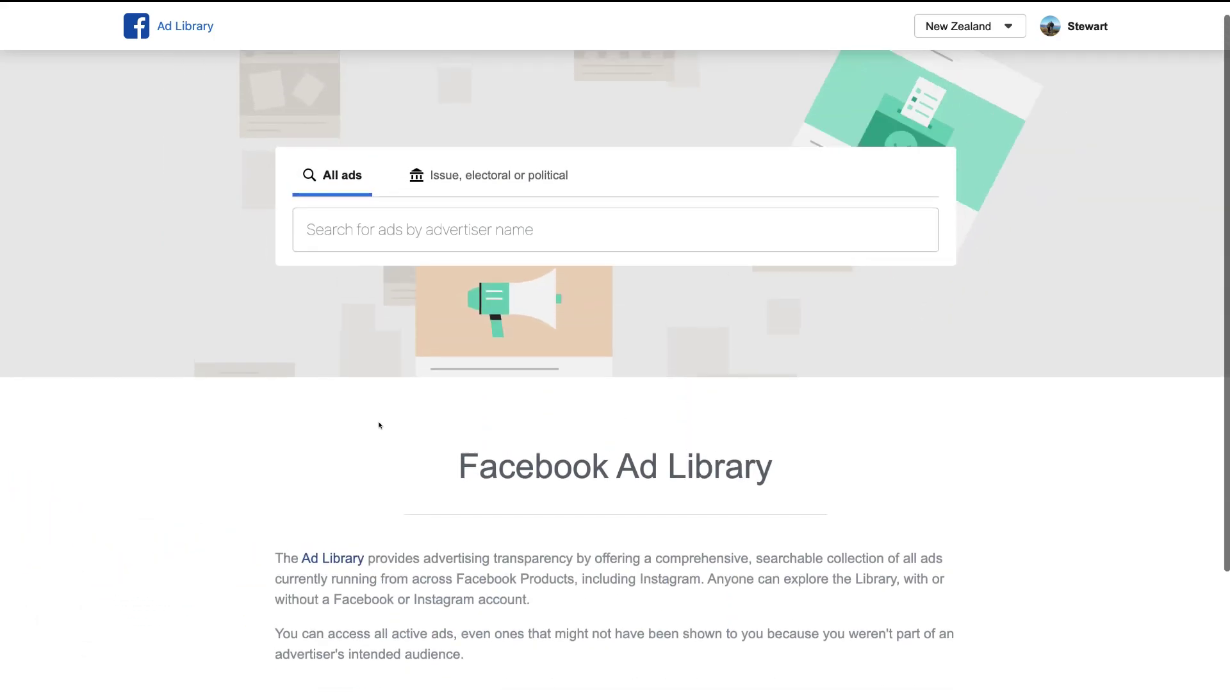
pyautogui.click(351, 231)
pyautogui.write('sam ovens')
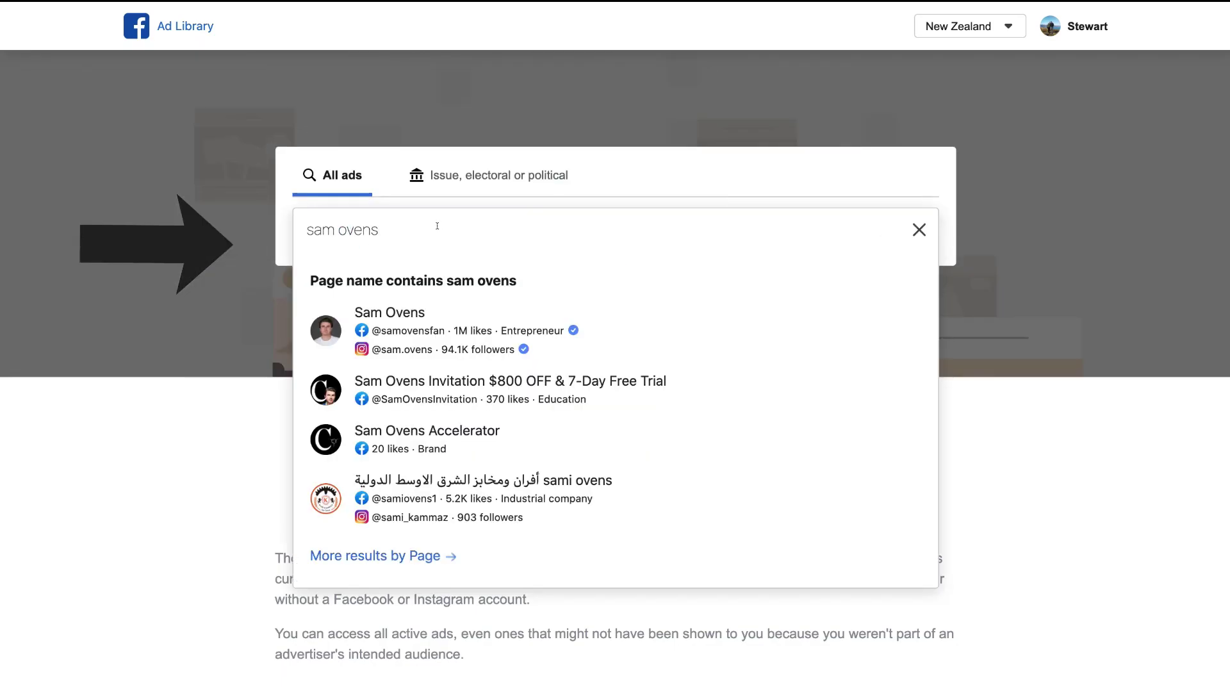
pyautogui.click(407, 328)
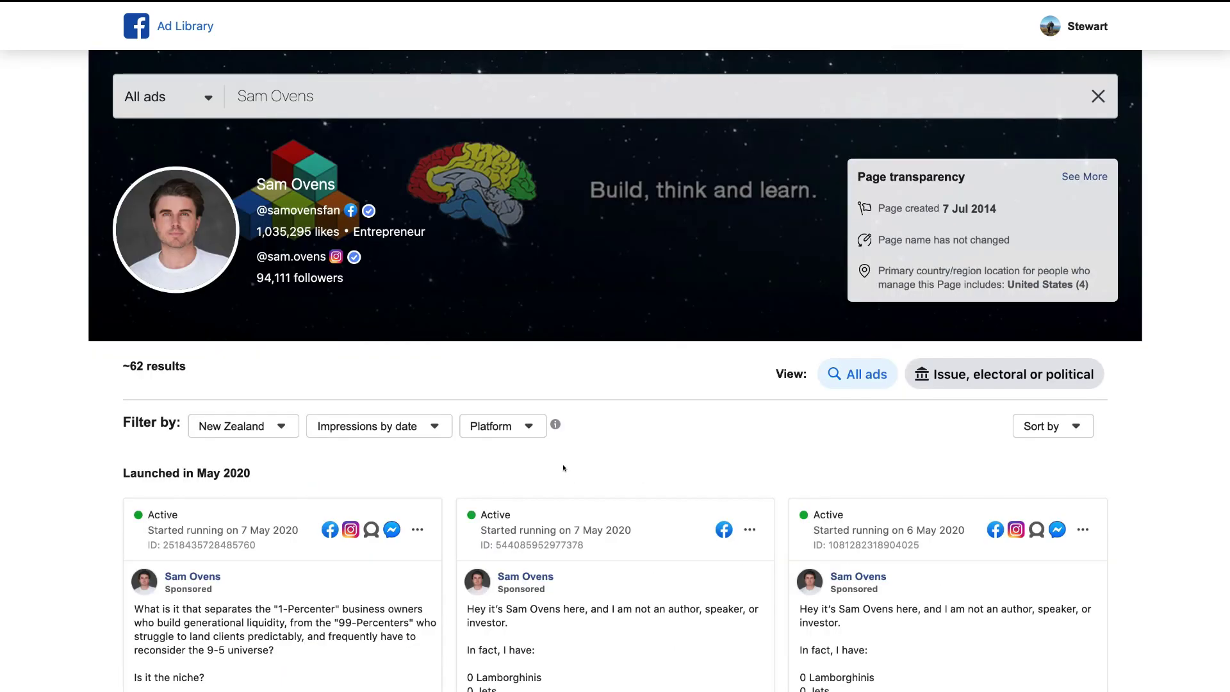
# Scroll through the advertiser's older ads and highlight the 'Started running on 6 Oct 2019' date
pyautogui.scroll(-5, 563, 468)
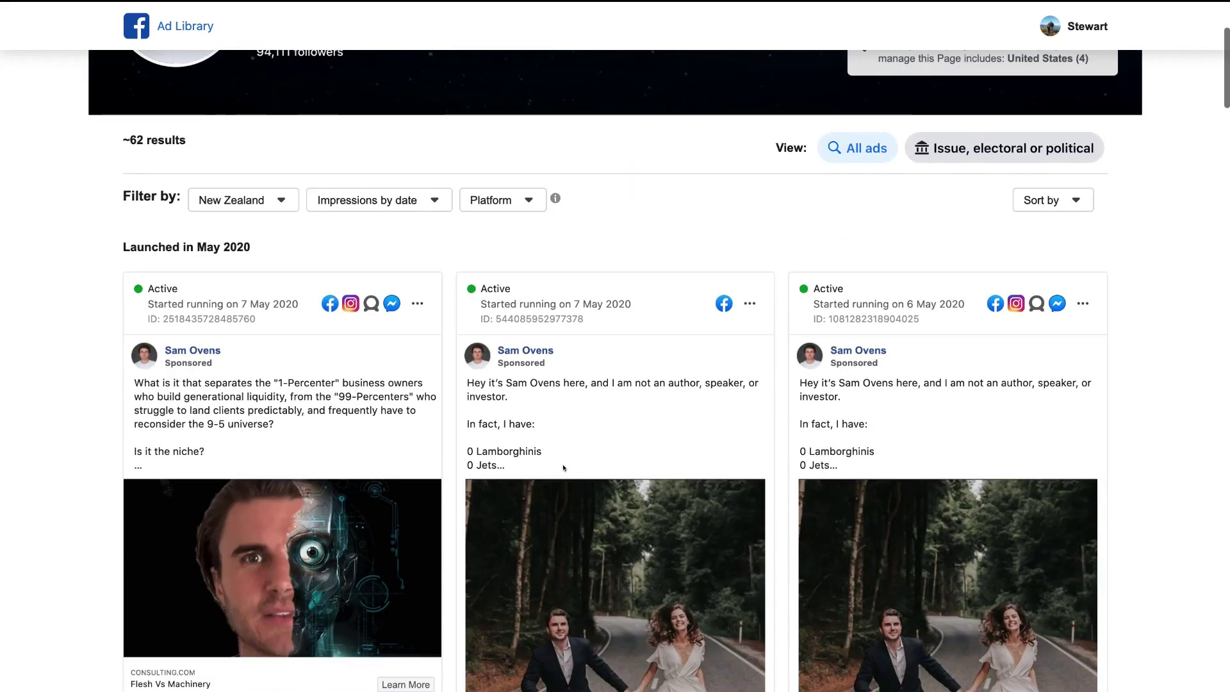
pyautogui.scroll(-1, 563, 467)
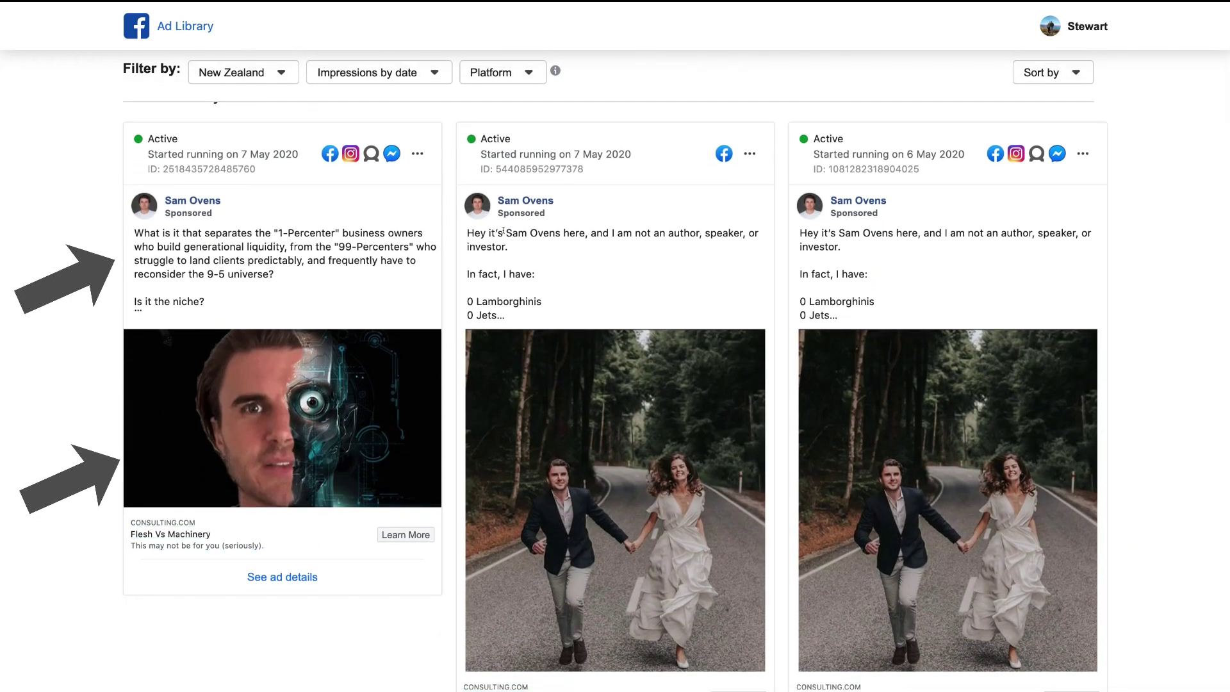
pyautogui.scroll(-10, 567, 464)
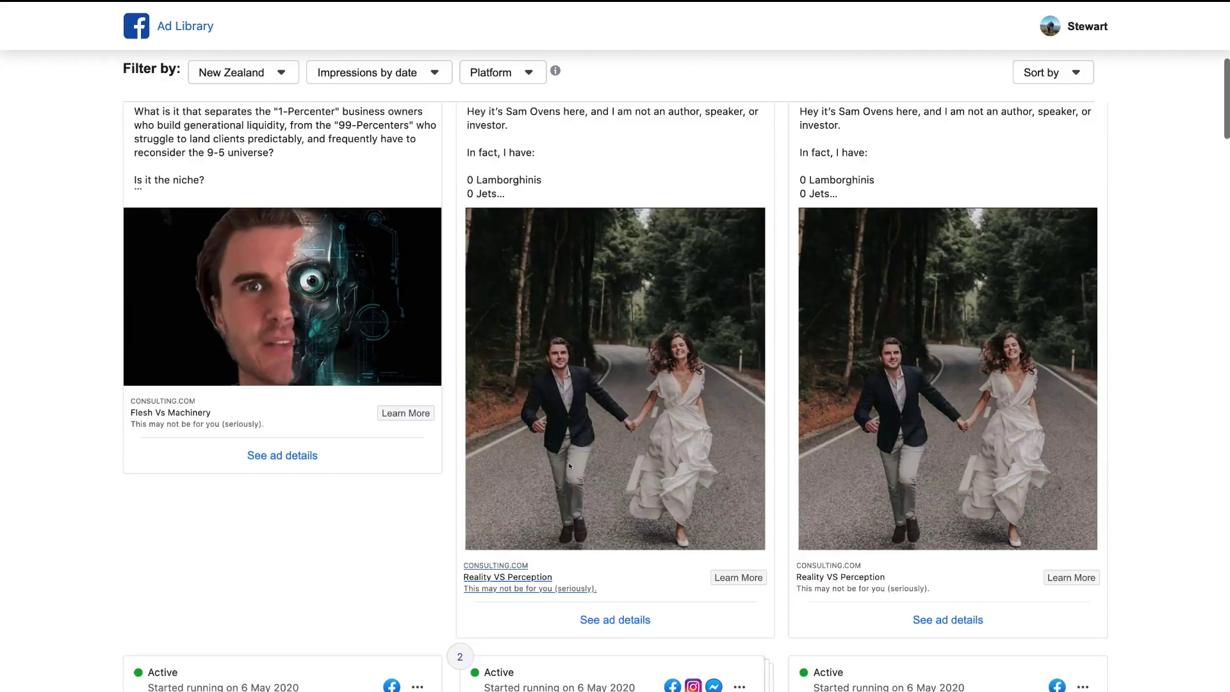
pyautogui.scroll(-20, 566, 465)
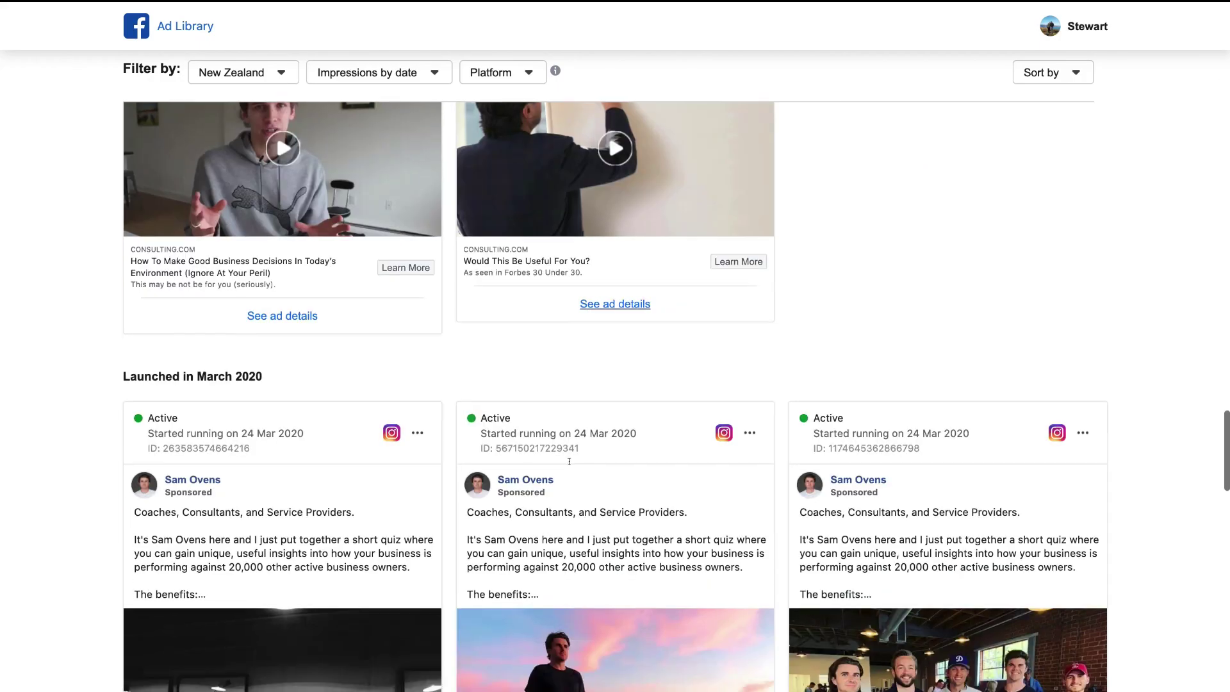
pyautogui.scroll(-20, 566, 465)
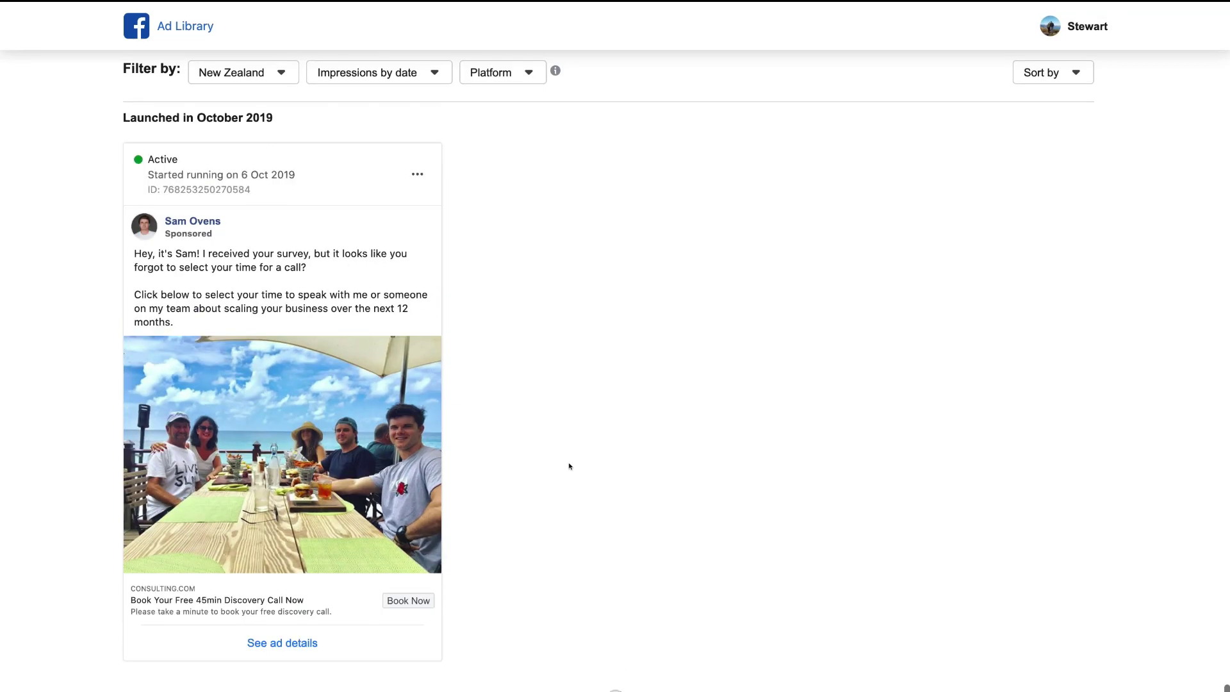
pyautogui.scroll(2, 569, 466)
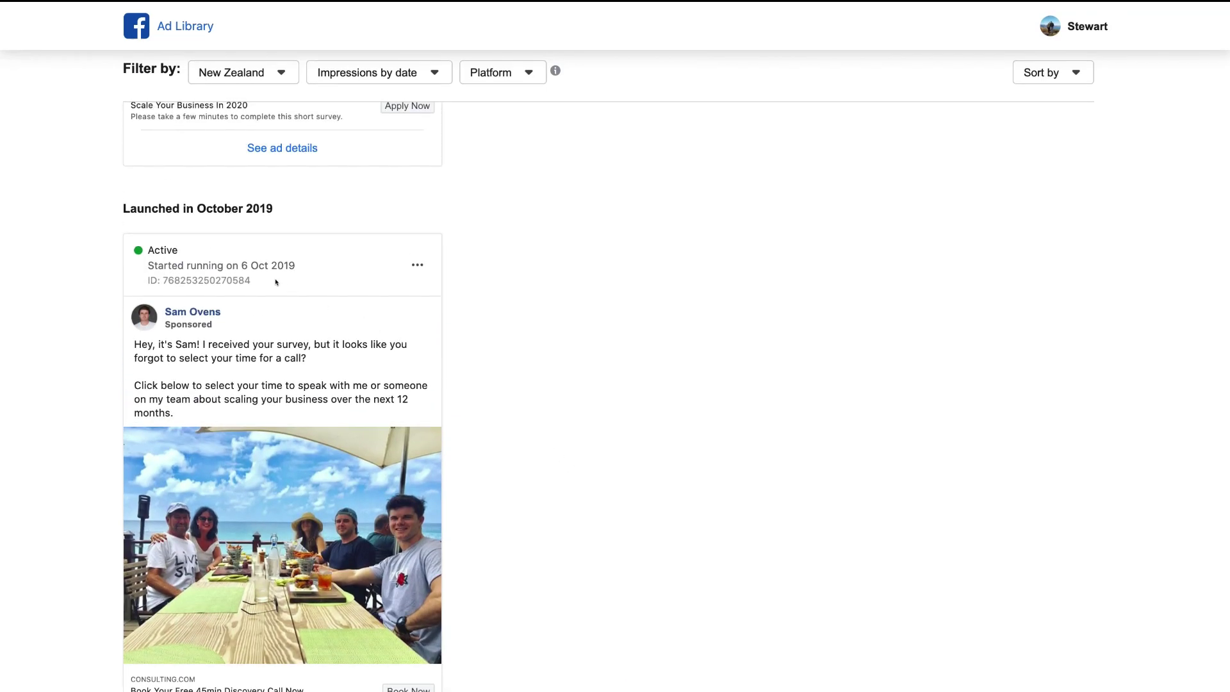
pyautogui.moveTo(146, 259); pyautogui.dragTo(295, 262)
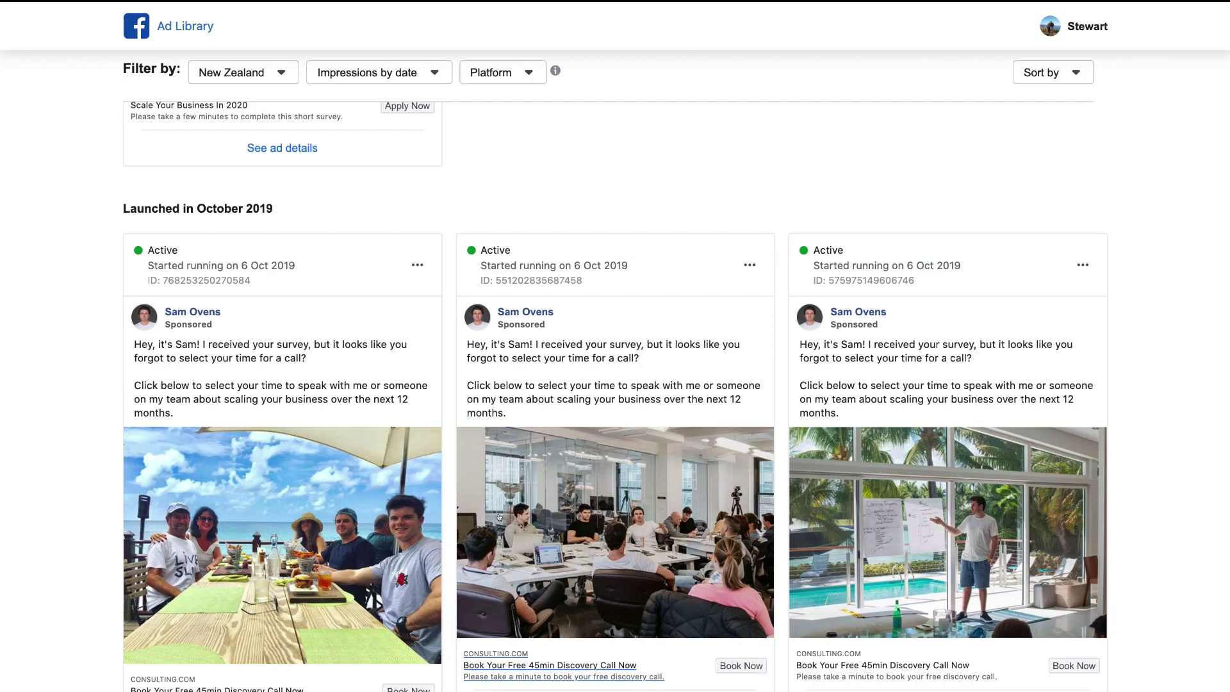
# Keep scrolling down to the ads running since August 2019
pyautogui.scroll(-2, 498, 516)
pyautogui.scroll(-10, 499, 516)
pyautogui.scroll(-10, 499, 516)
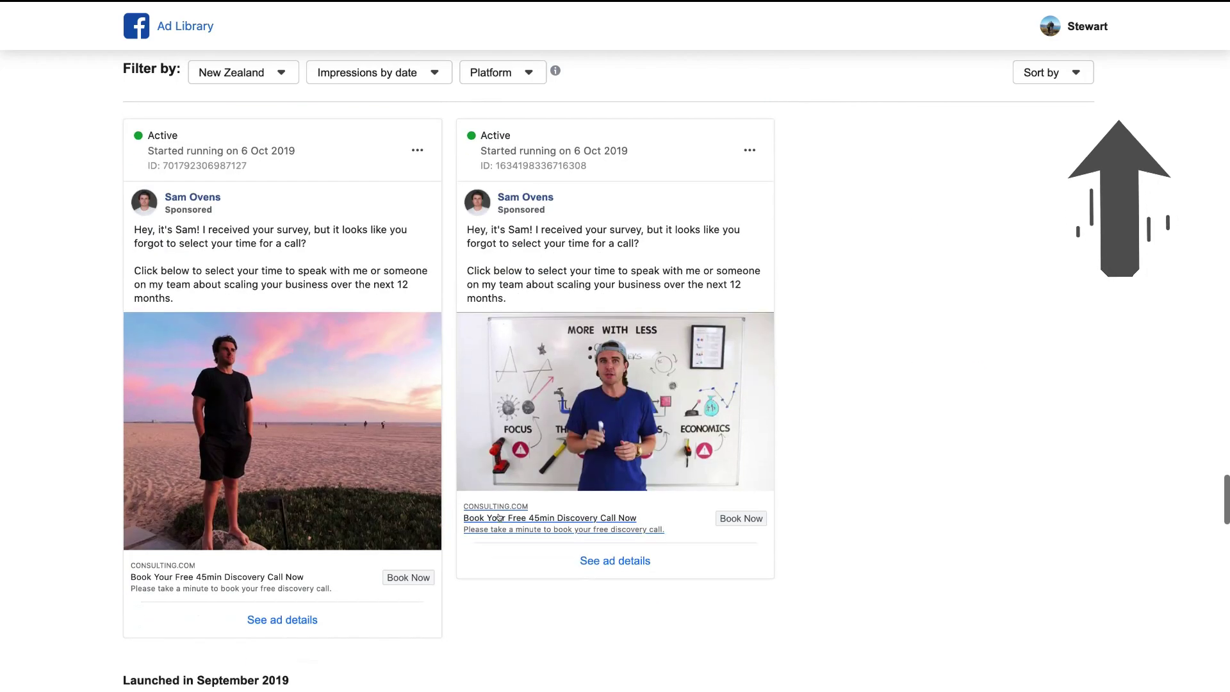
pyautogui.scroll(-11, 502, 518)
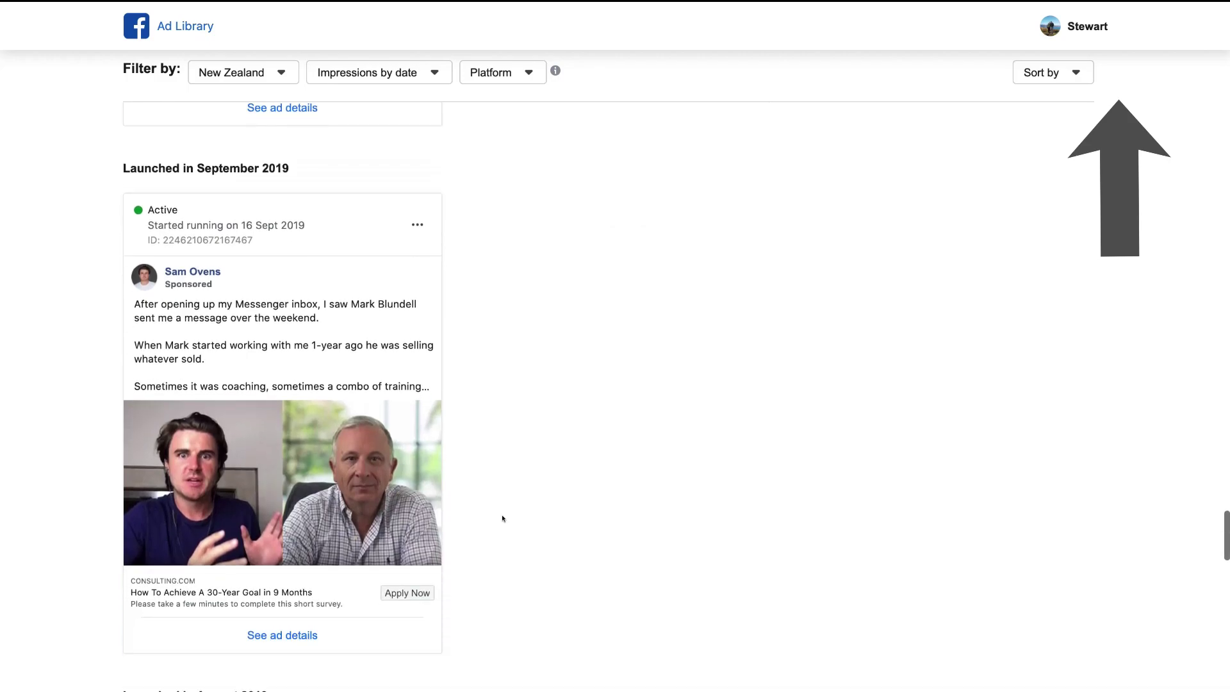
pyautogui.scroll(-4, 499, 516)
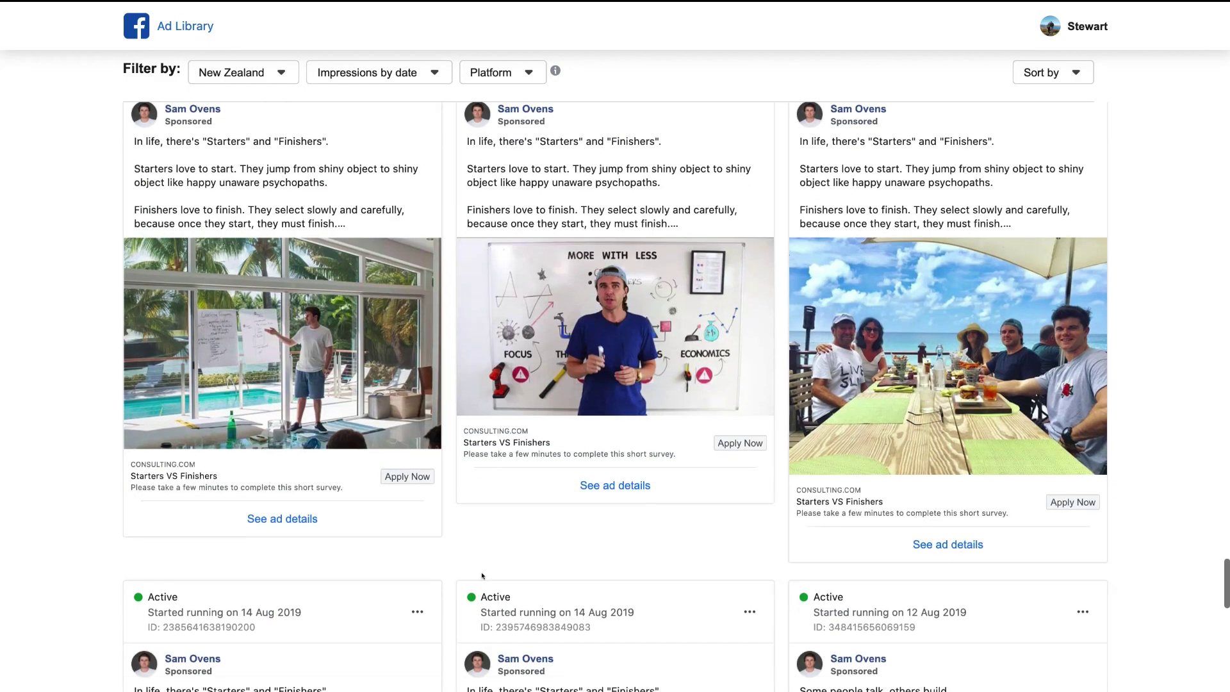
pyautogui.scroll(-3, 452, 645)
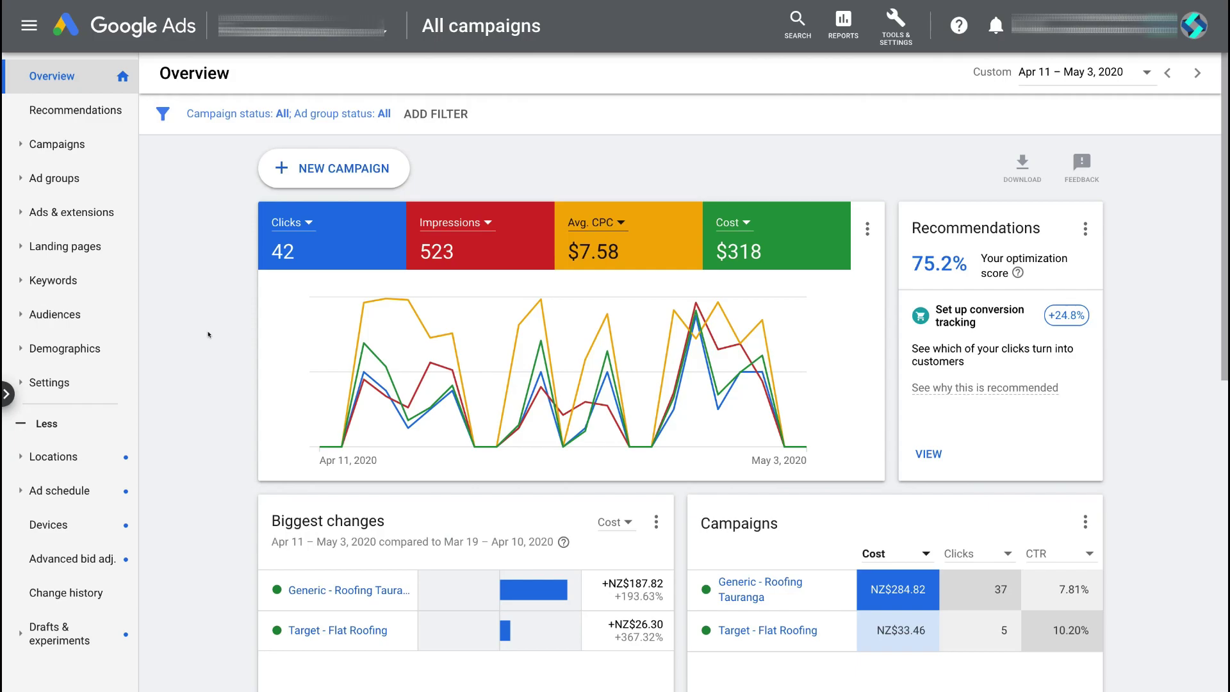
# Start a new campaign from the Google Ads Overview page
pyautogui.moveTo(357, 330)
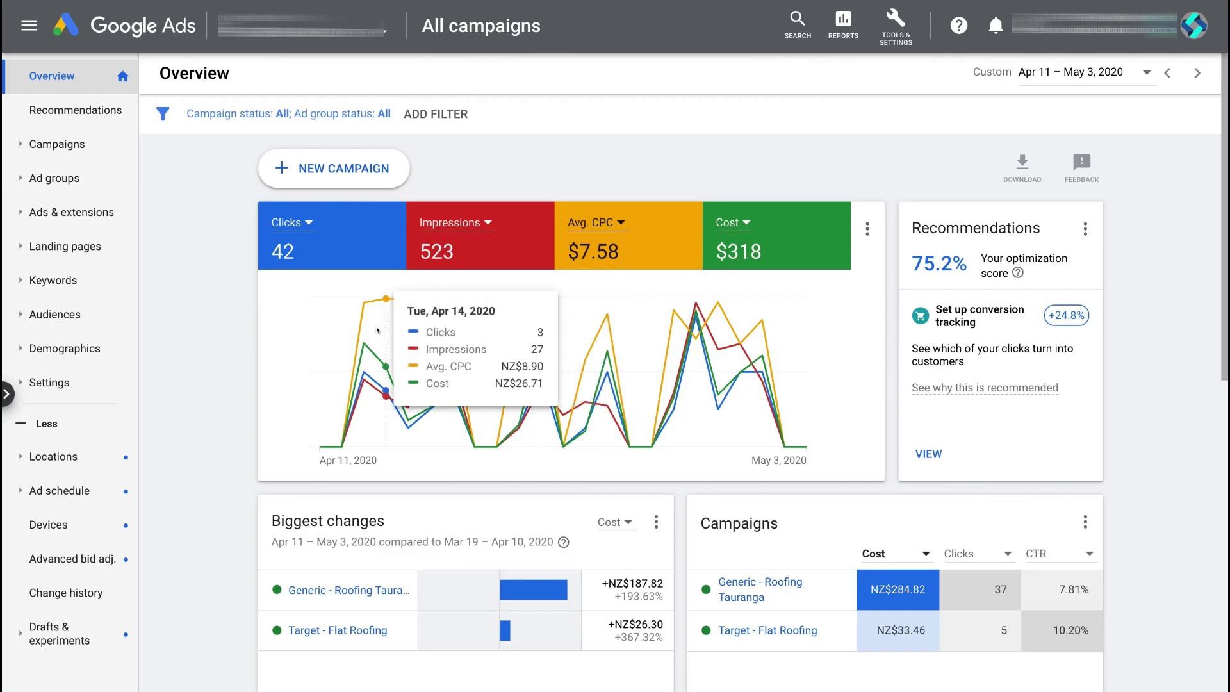
pyautogui.click(336, 163)
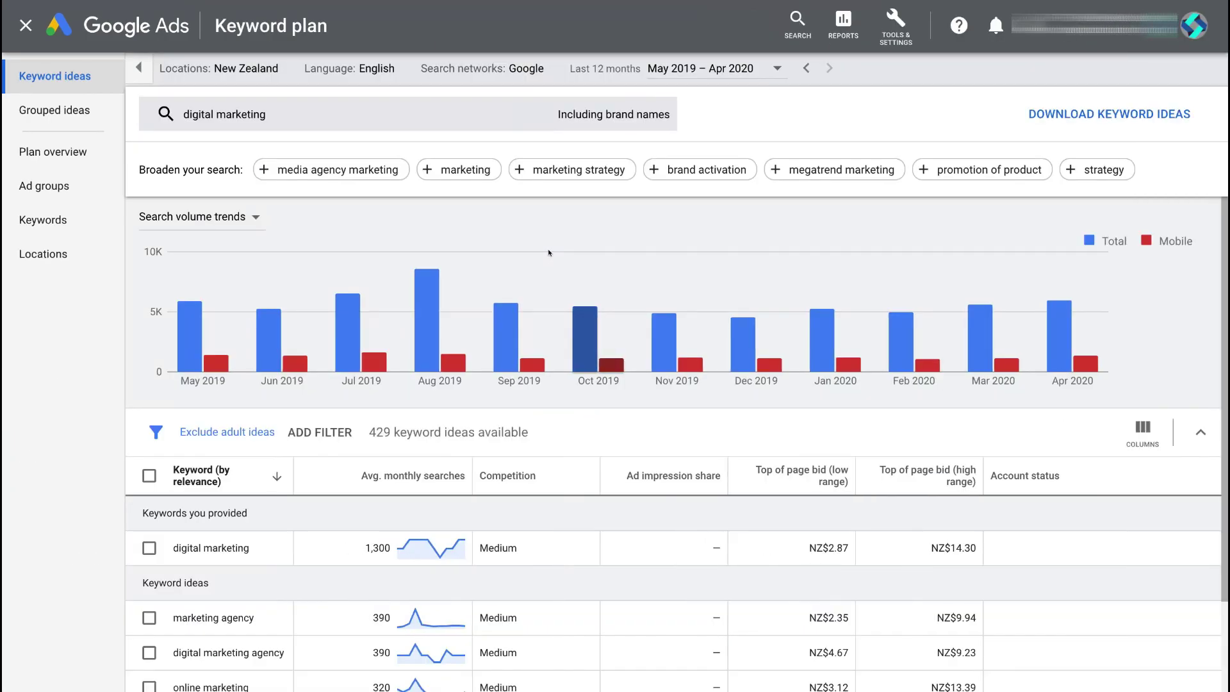
pyautogui.moveTo(549, 253)
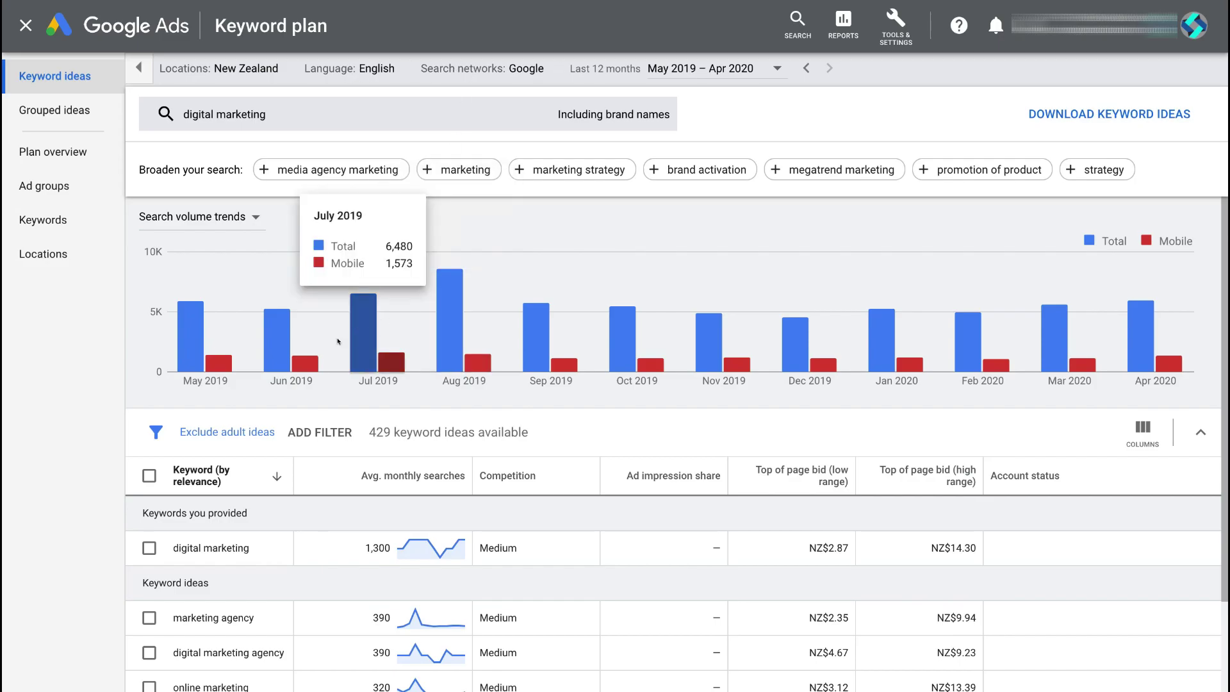
pyautogui.moveTo(263, 351)
pyautogui.scroll(-3, 289, 423)
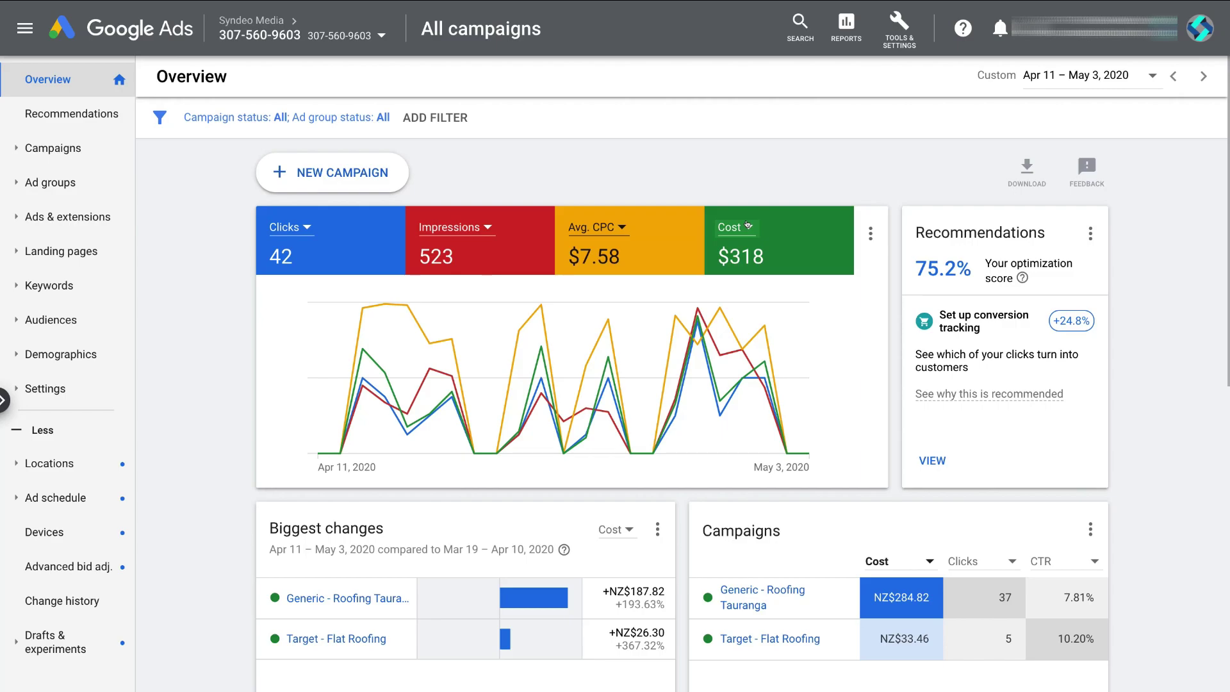
pyautogui.click(747, 225)
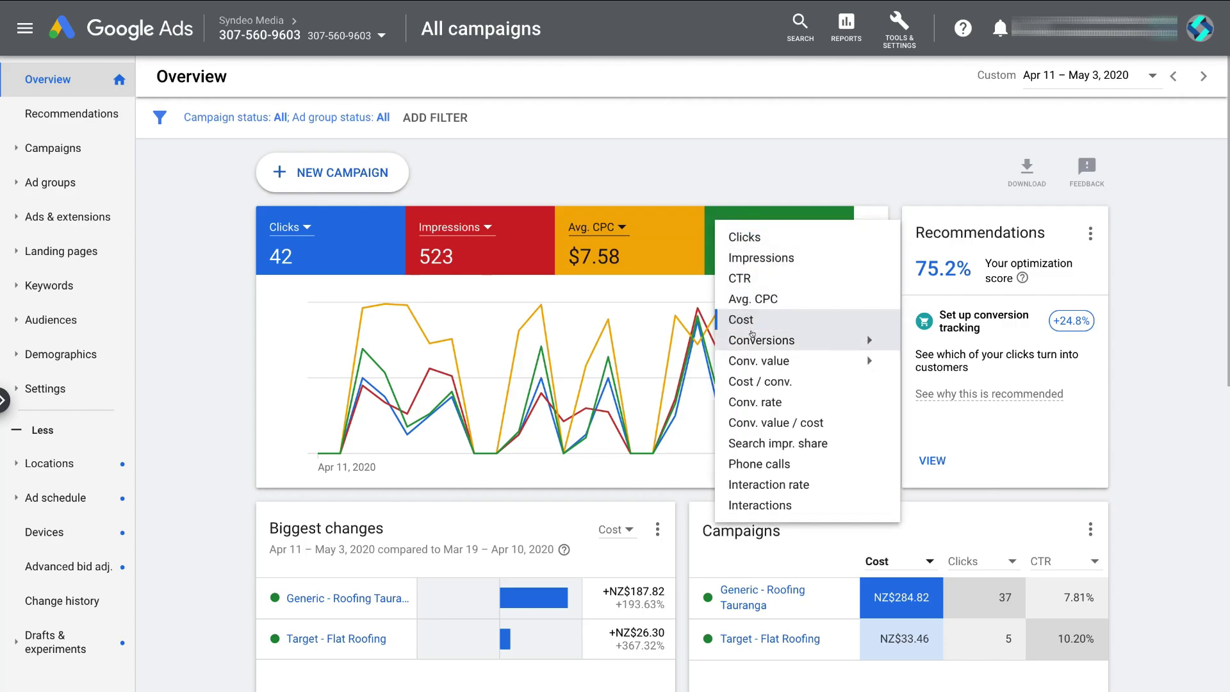
pyautogui.click(163, 296)
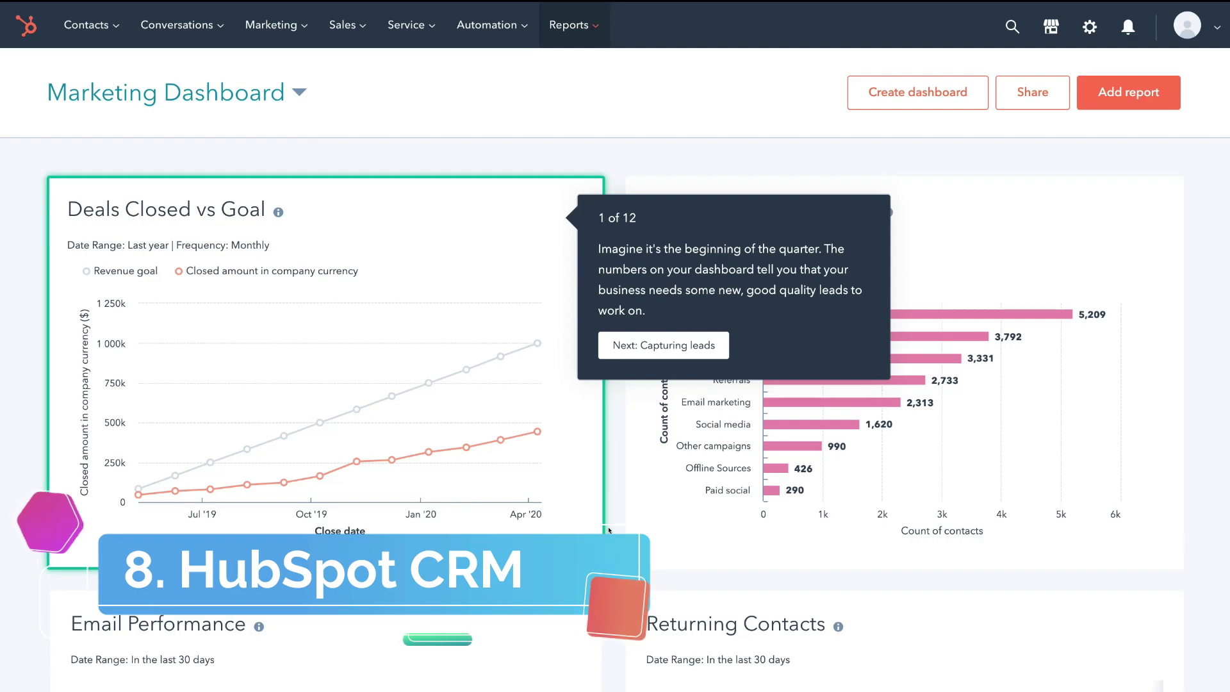
# Advance the HubSpot tour through lead capture, contact record and tracked activity, then open the Special Offers list
pyautogui.click(647, 346)
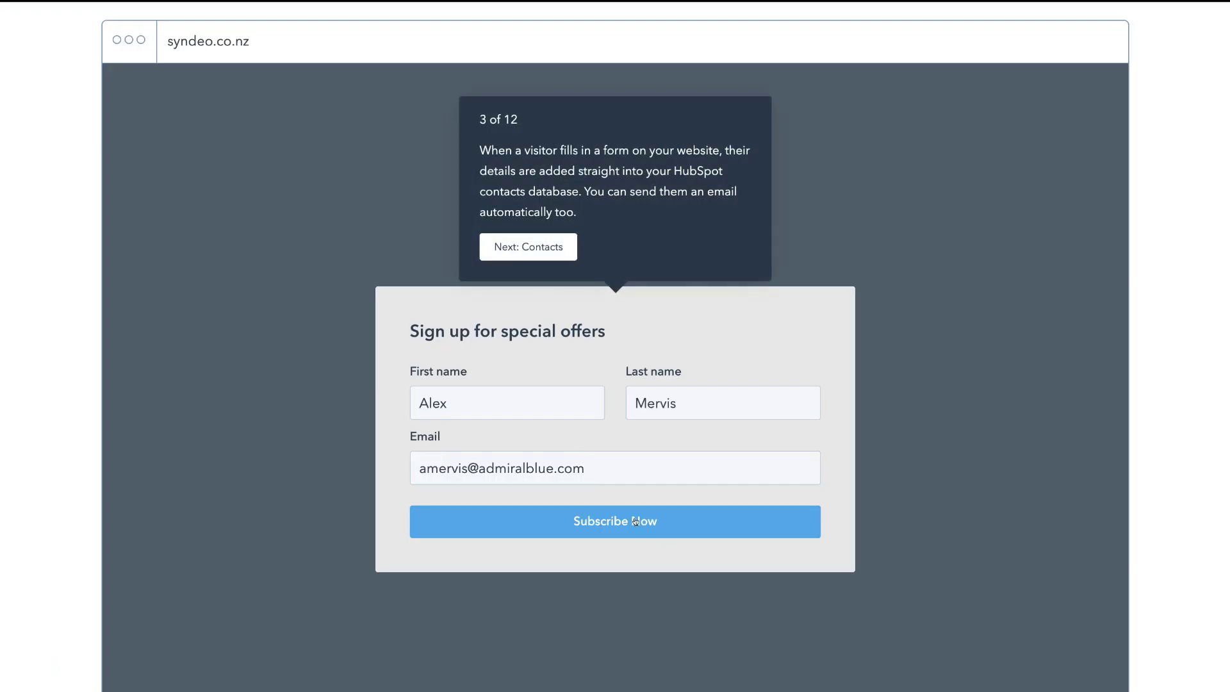
pyautogui.click(510, 238)
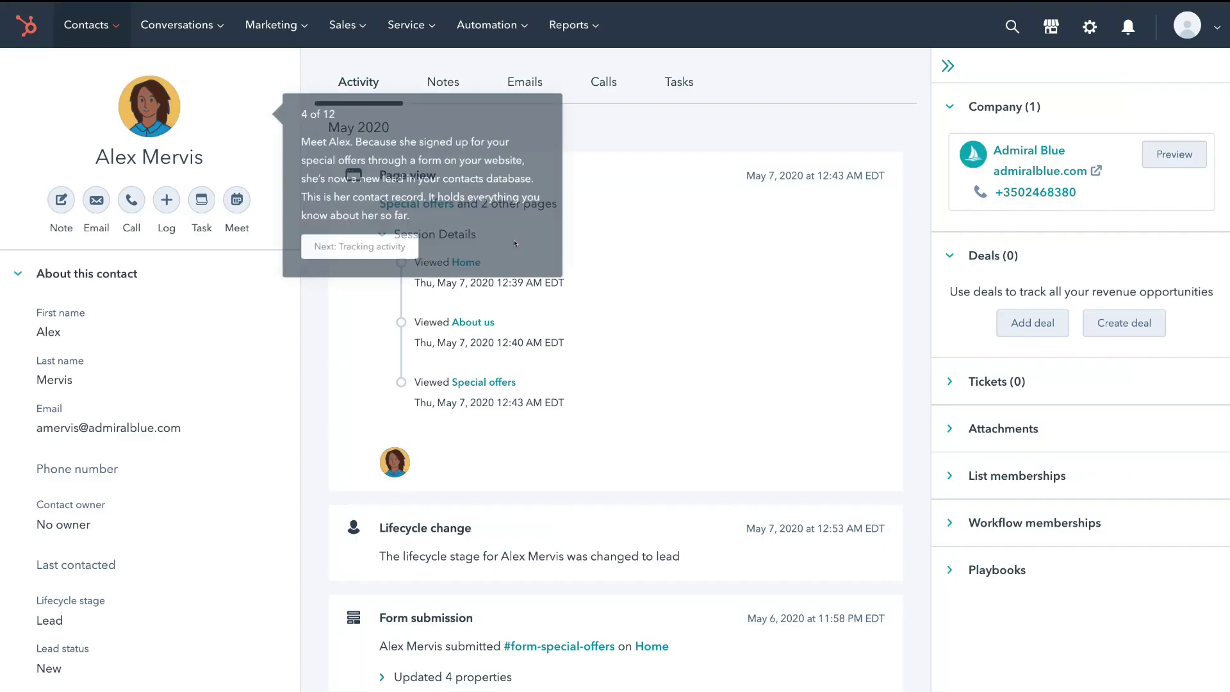
pyautogui.click(408, 262)
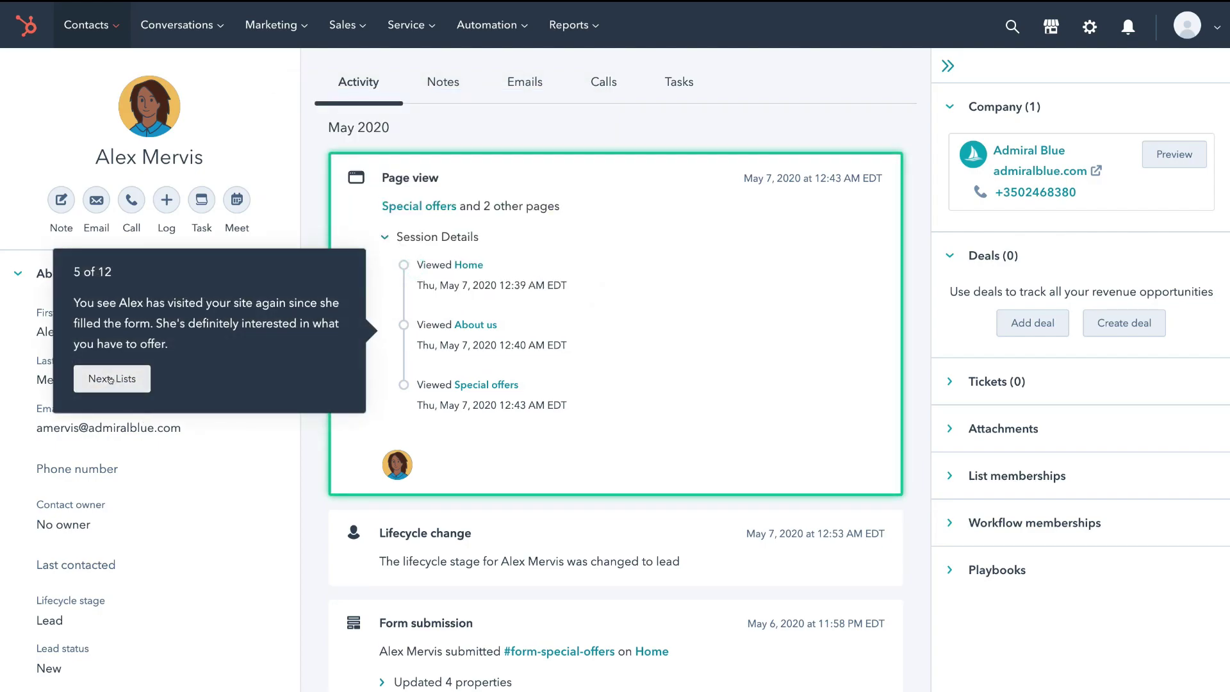
pyautogui.click(111, 380)
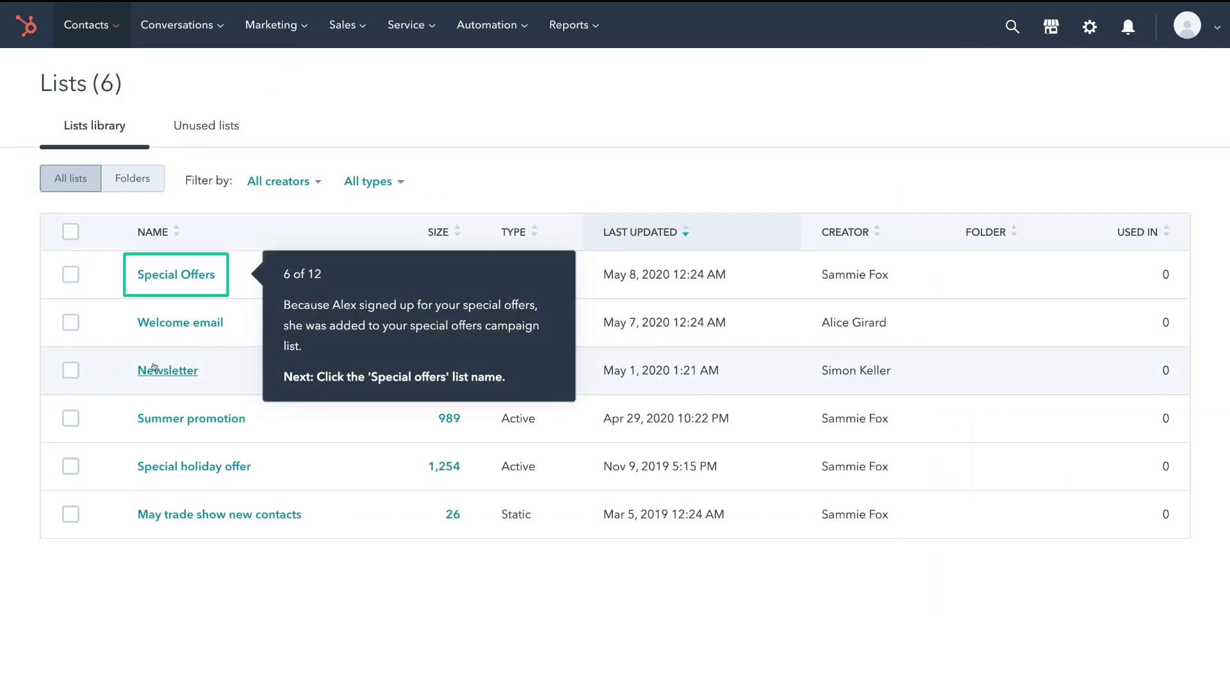
pyautogui.click(175, 277)
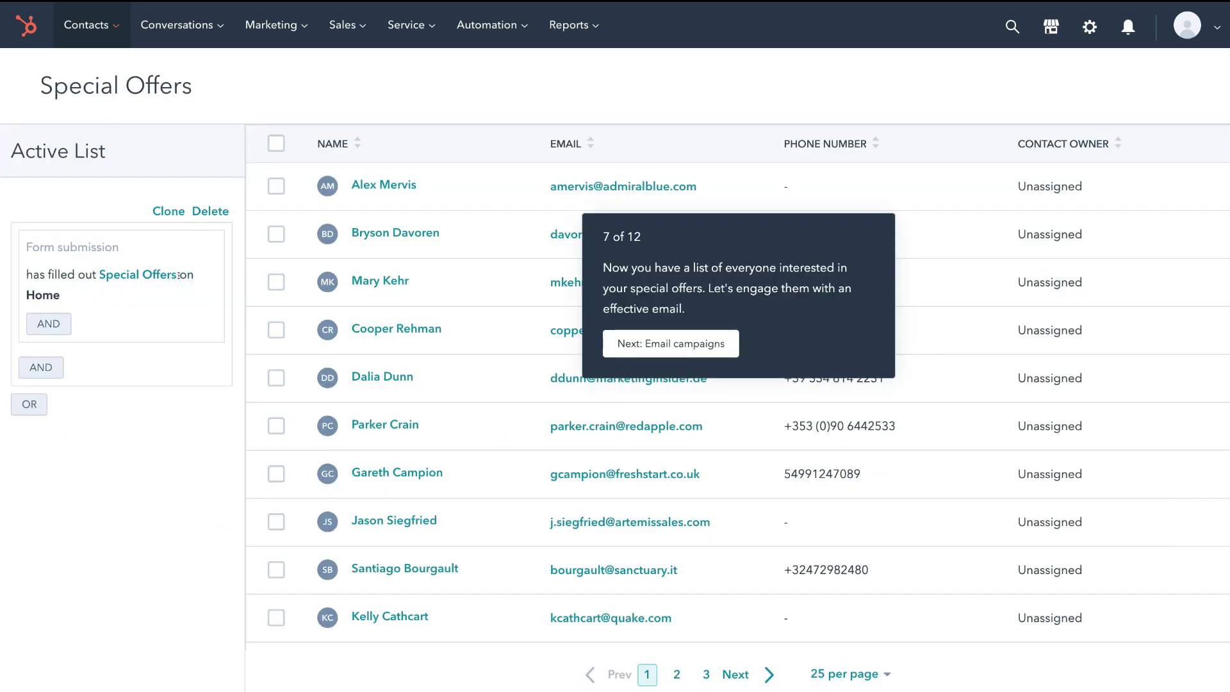
# Place a 'Claim your 25% discount' button below the offer email's welcome paragraph
pyautogui.click(642, 346)
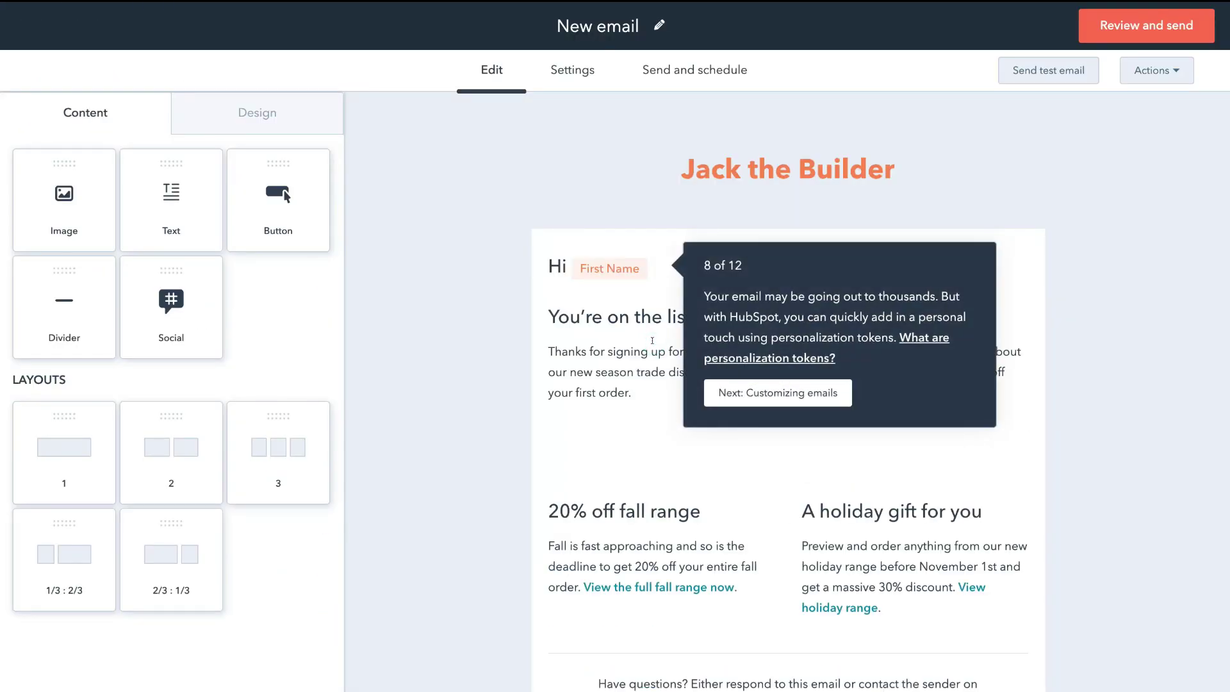
pyautogui.click(746, 395)
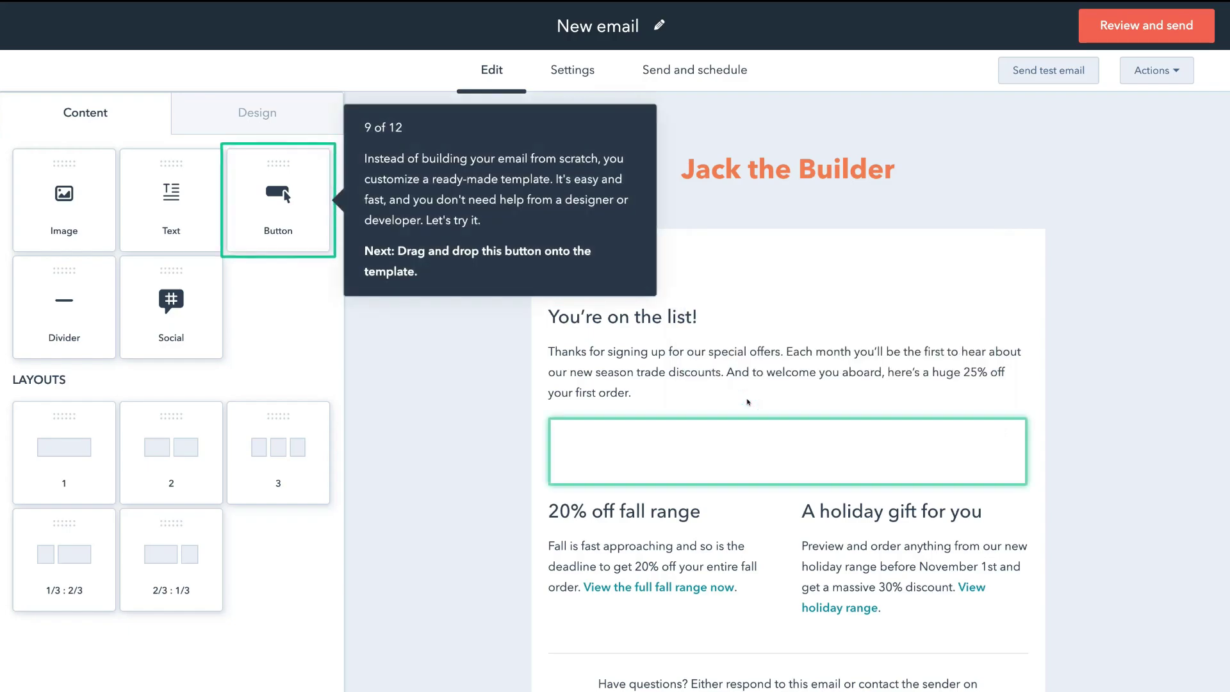
pyautogui.moveTo(302, 212); pyautogui.dragTo(698, 550)
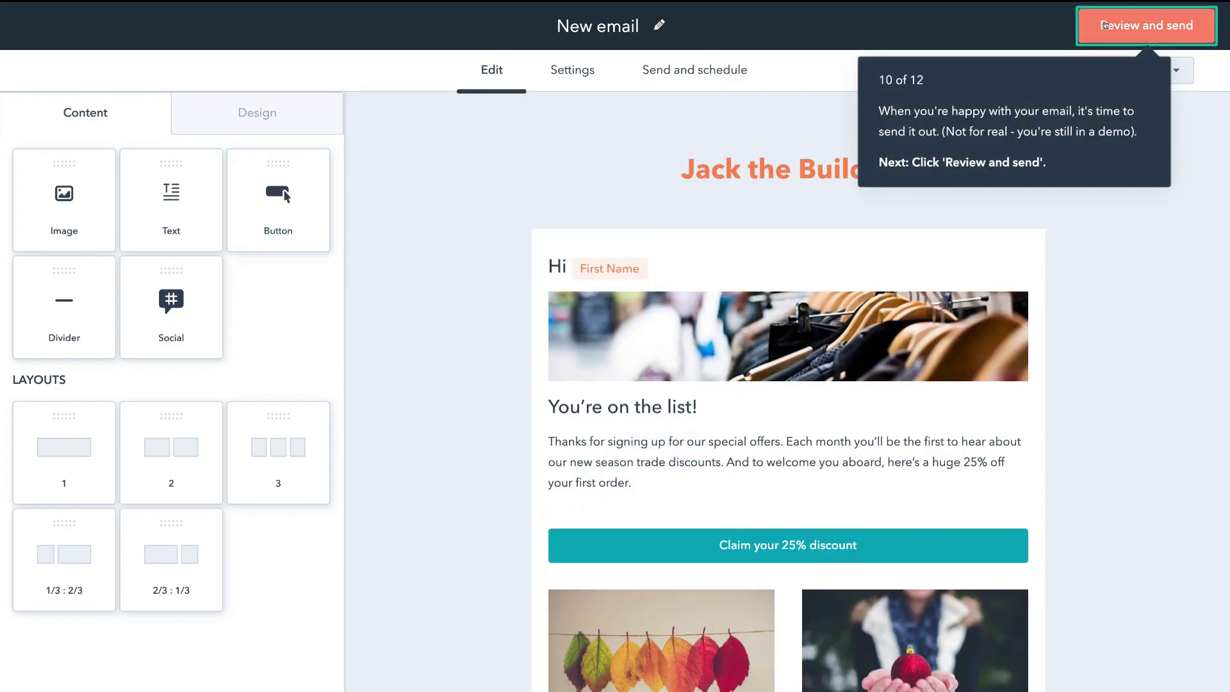
# Send the email, view its engagement report, and end the demo
pyautogui.click(1104, 25)
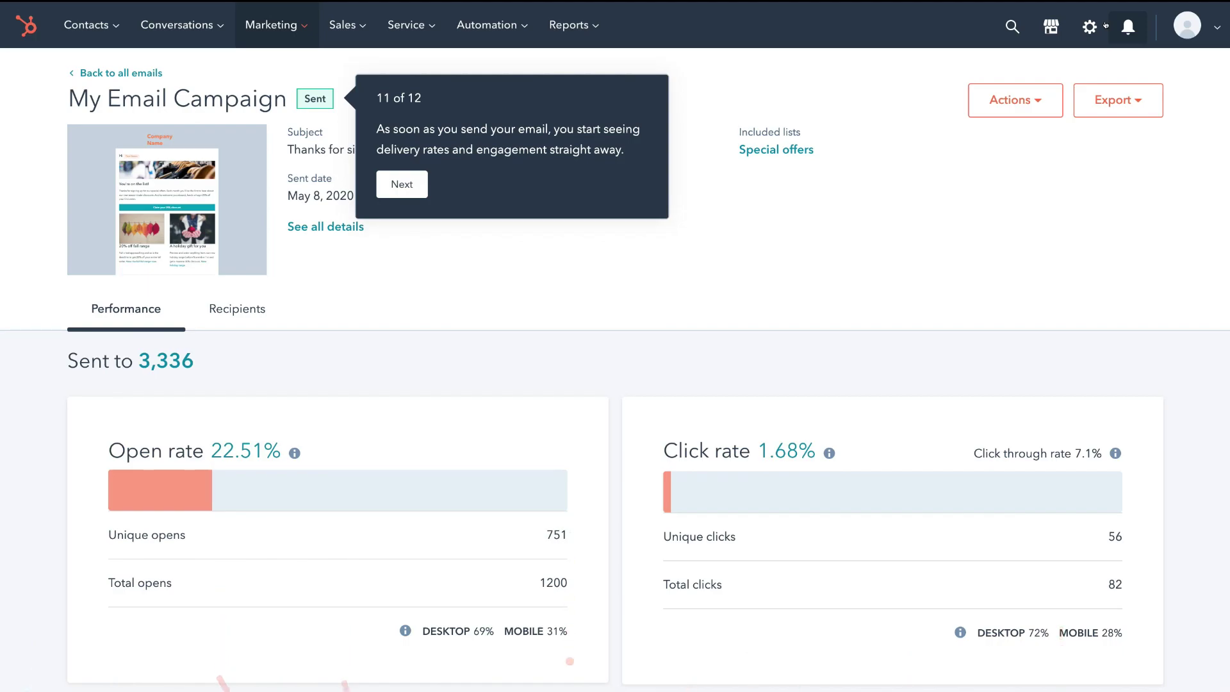
pyautogui.click(406, 184)
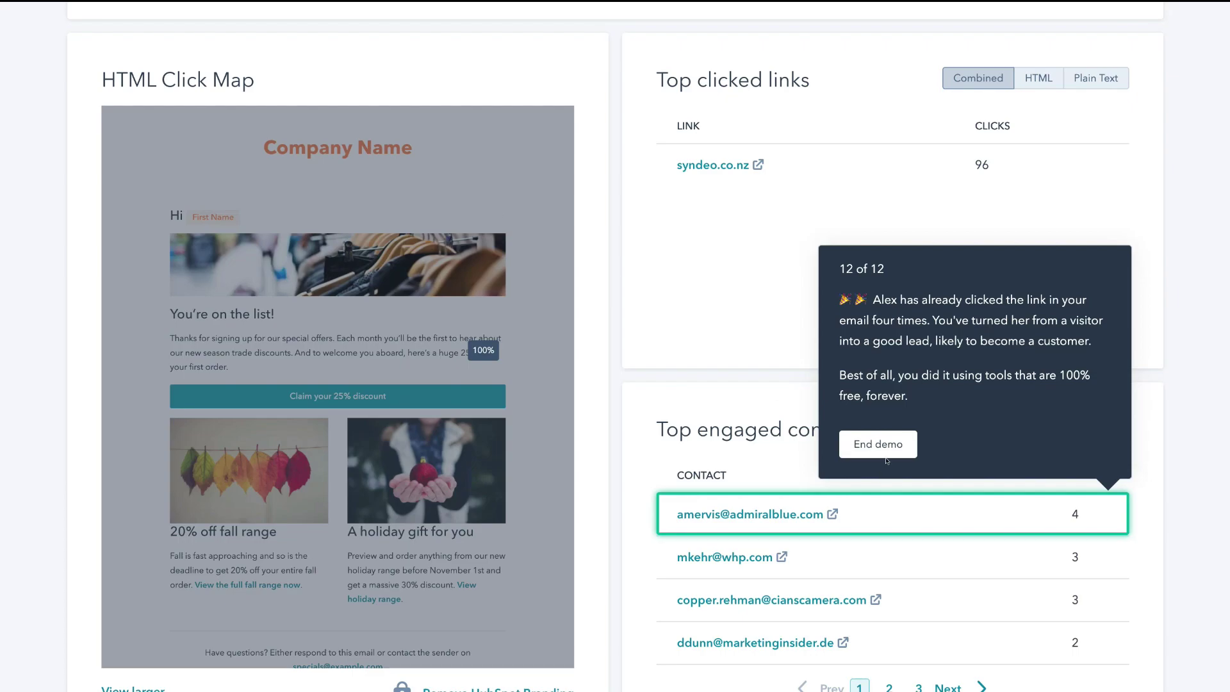
pyautogui.click(879, 447)
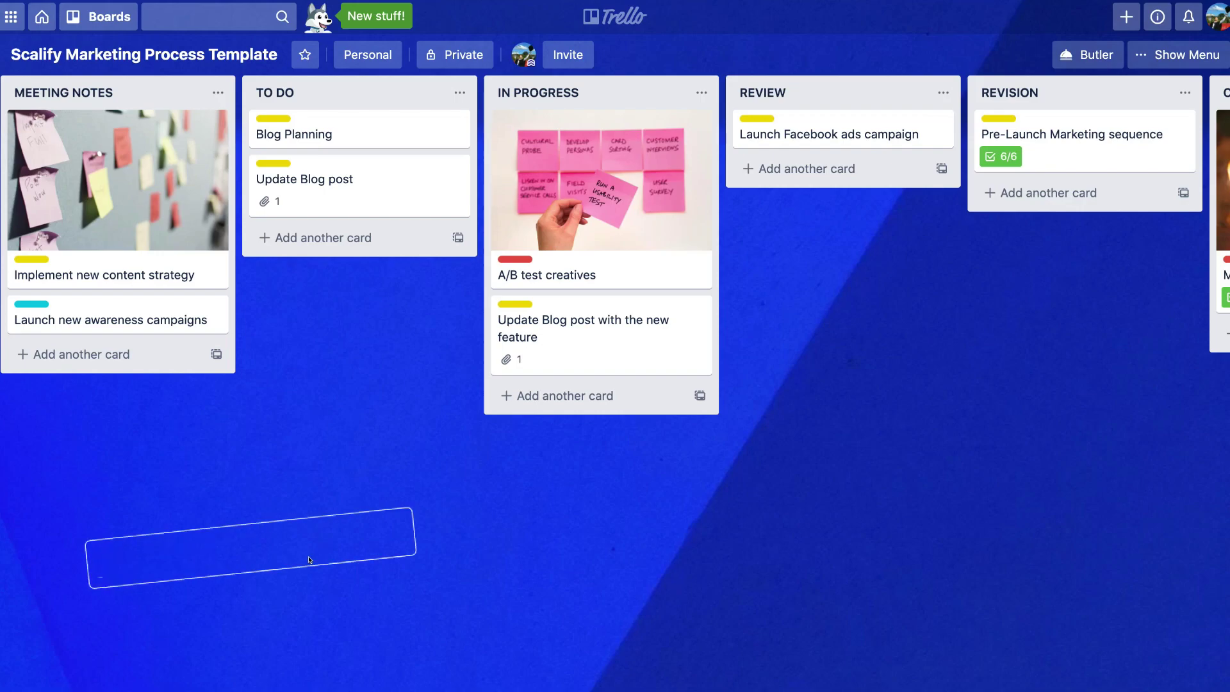
# Add an empty Checklist to the 'Implement new content strategy' card, then close the card
pyautogui.hscroll(8, 857, 258)
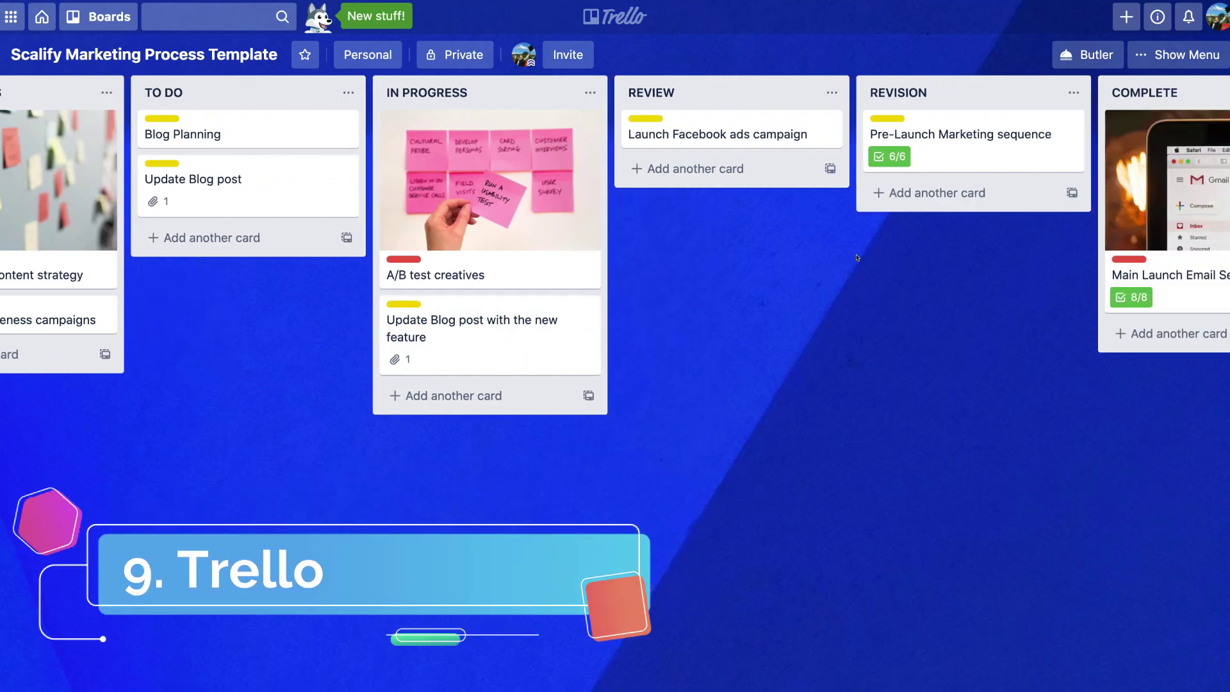
pyautogui.hscroll(-7, 857, 258)
pyautogui.hscroll(-1, 857, 257)
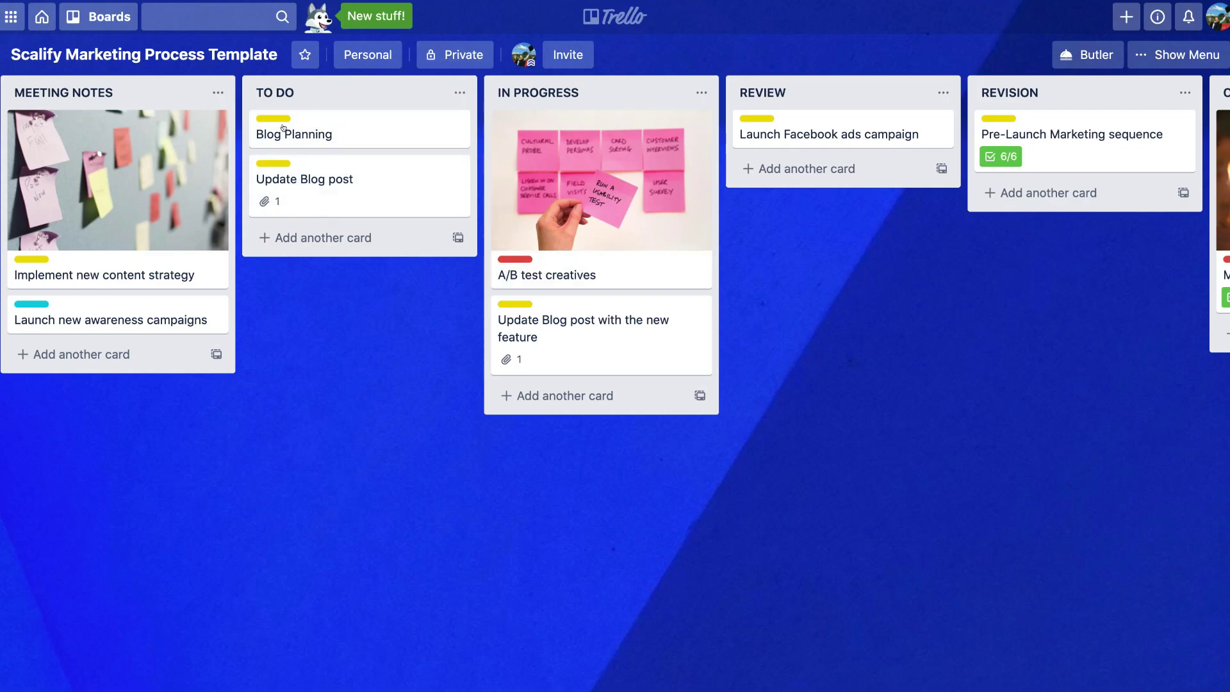
pyautogui.click(184, 193)
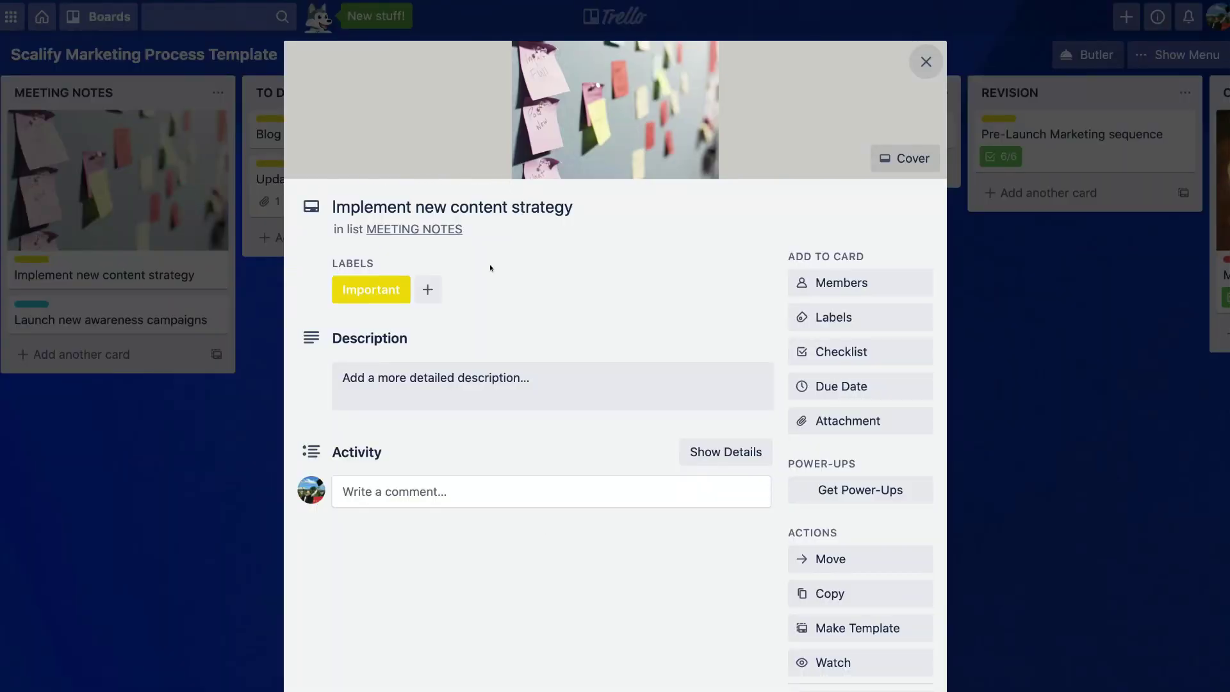
pyautogui.click(827, 349)
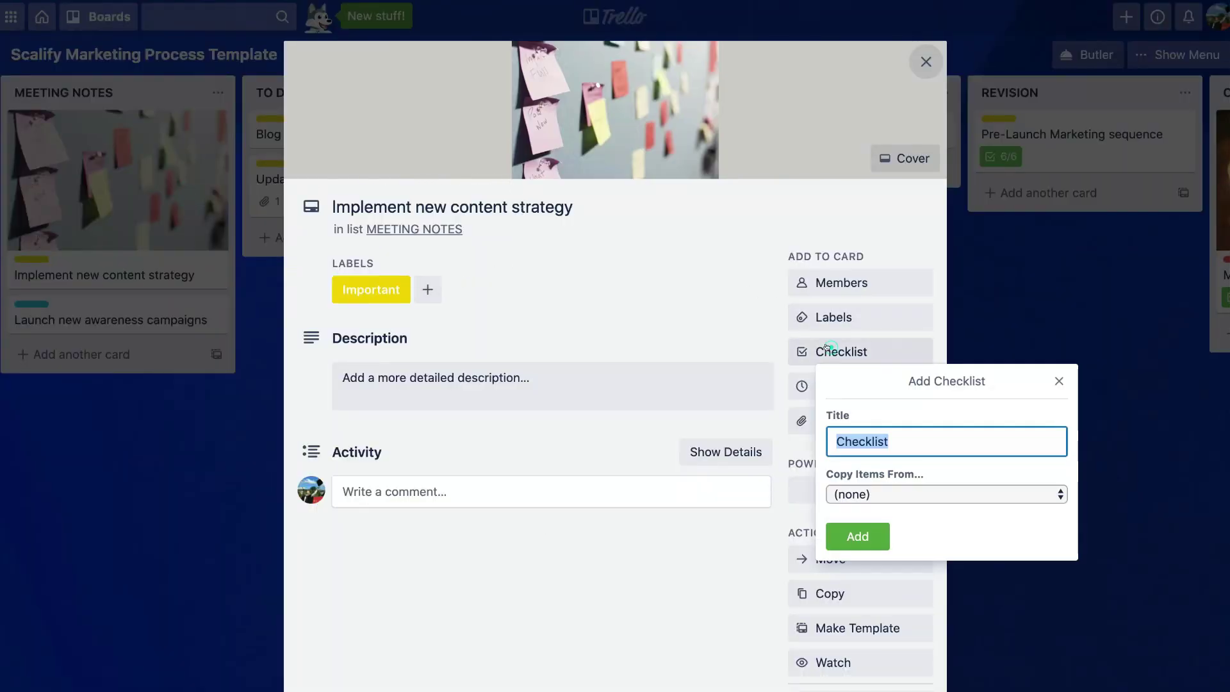
pyautogui.click(864, 536)
pyautogui.click(361, 554)
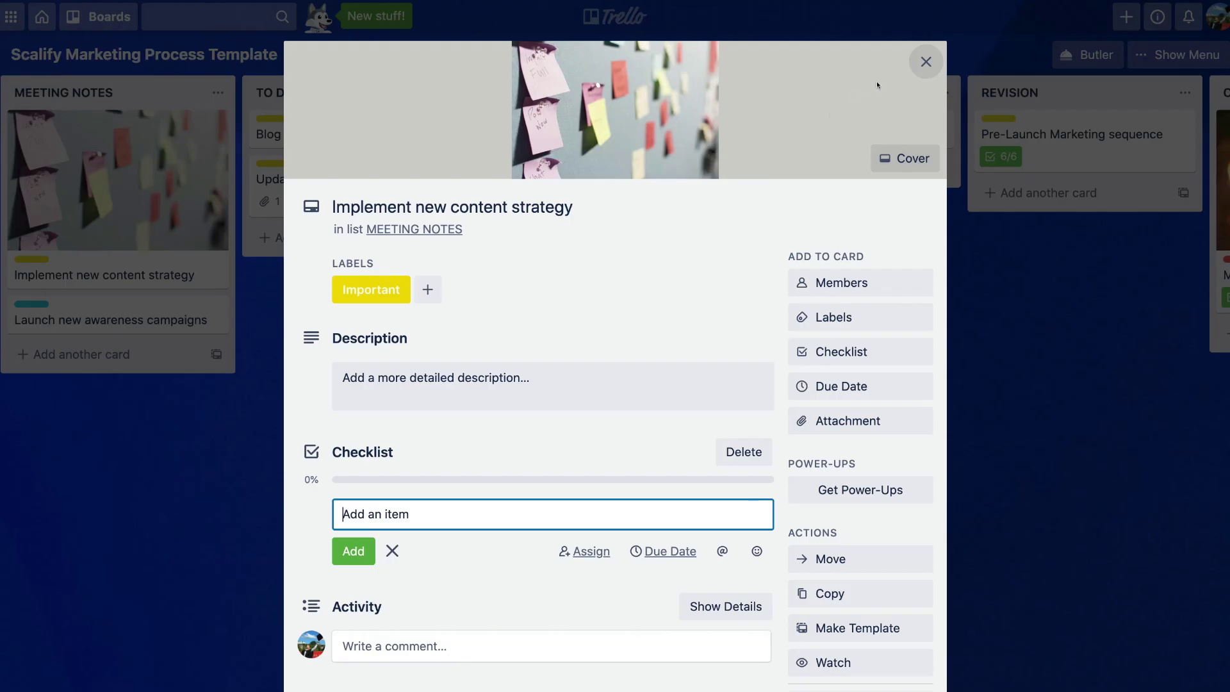
pyautogui.click(923, 62)
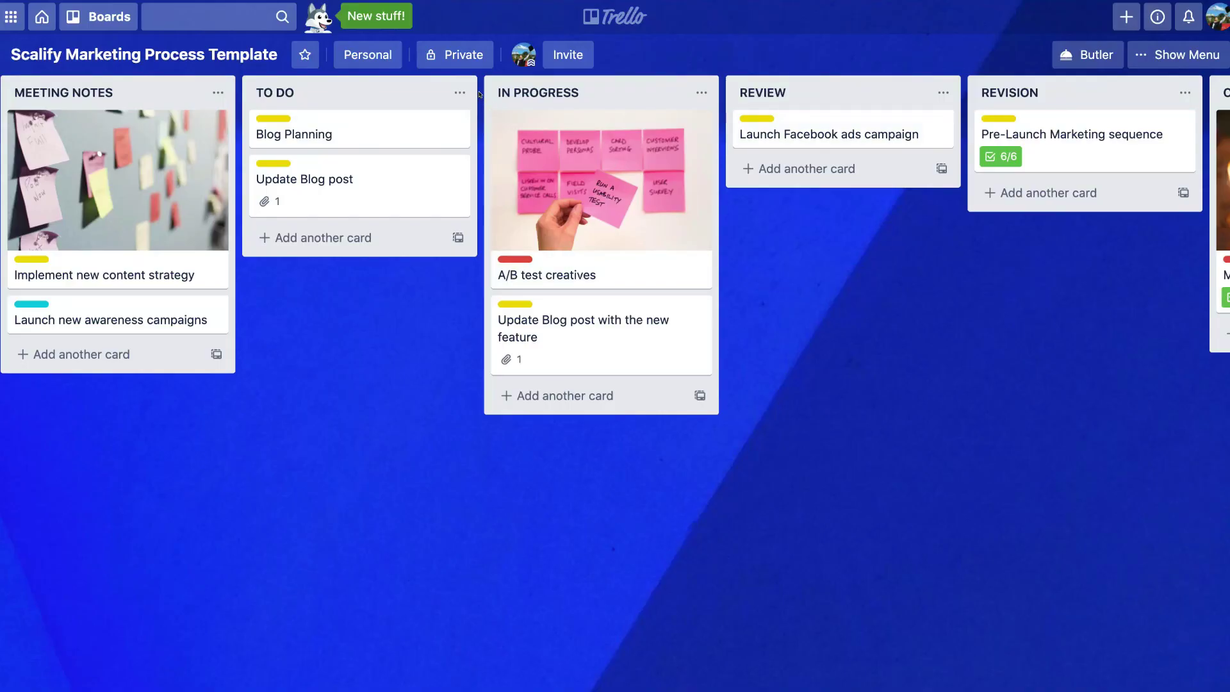
pyautogui.click(556, 49)
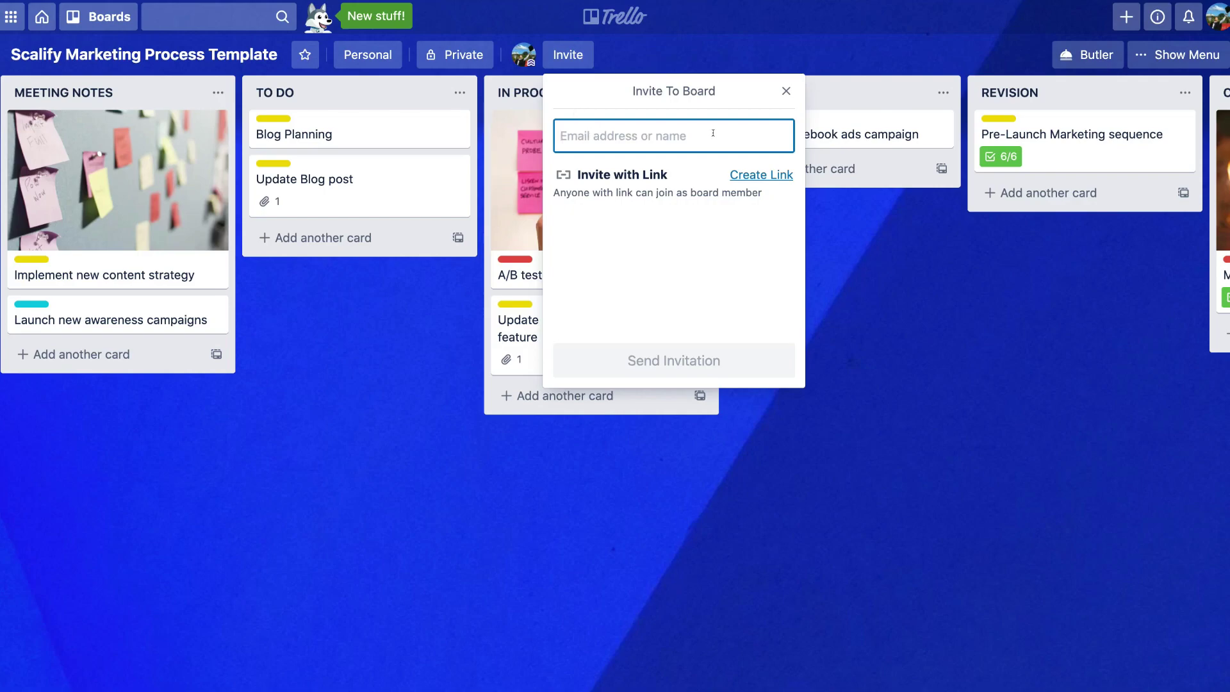
pyautogui.click(782, 91)
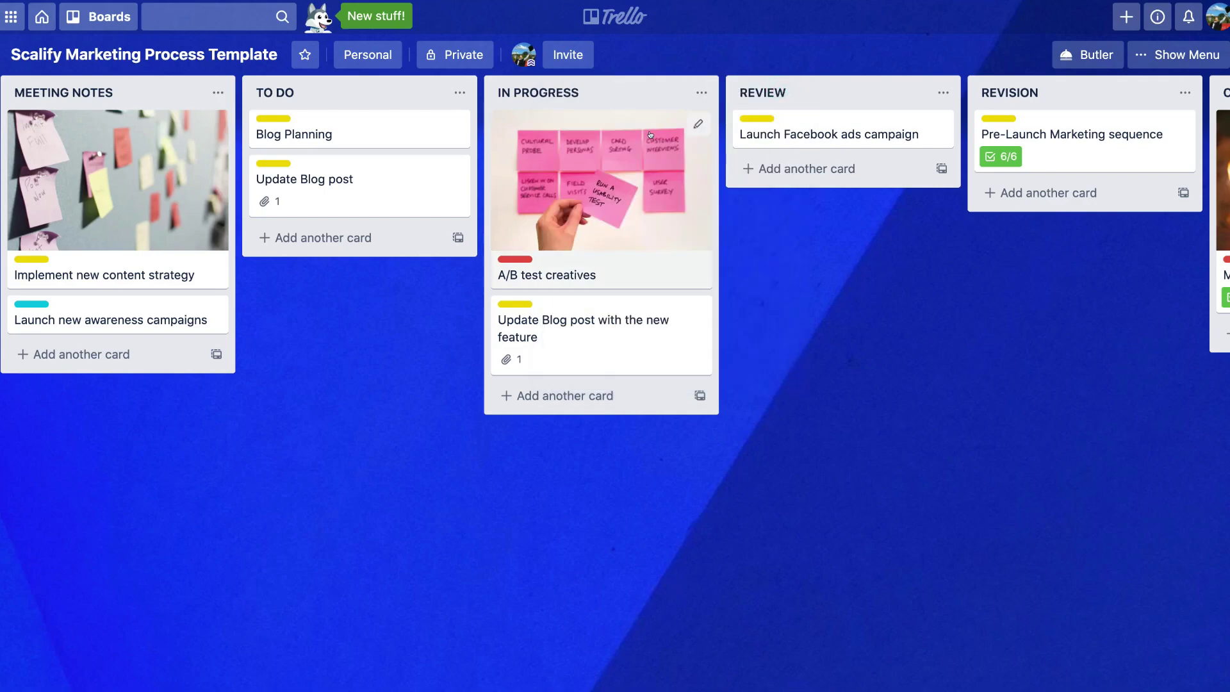
pyautogui.click(645, 153)
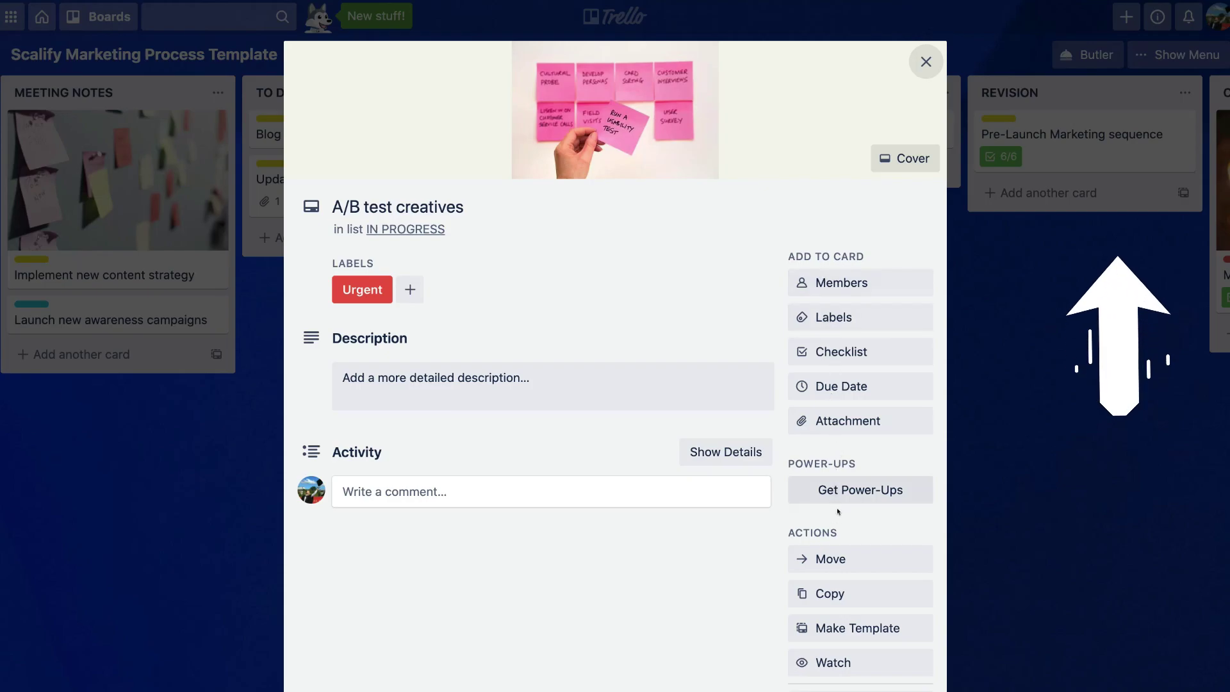
pyautogui.click(930, 61)
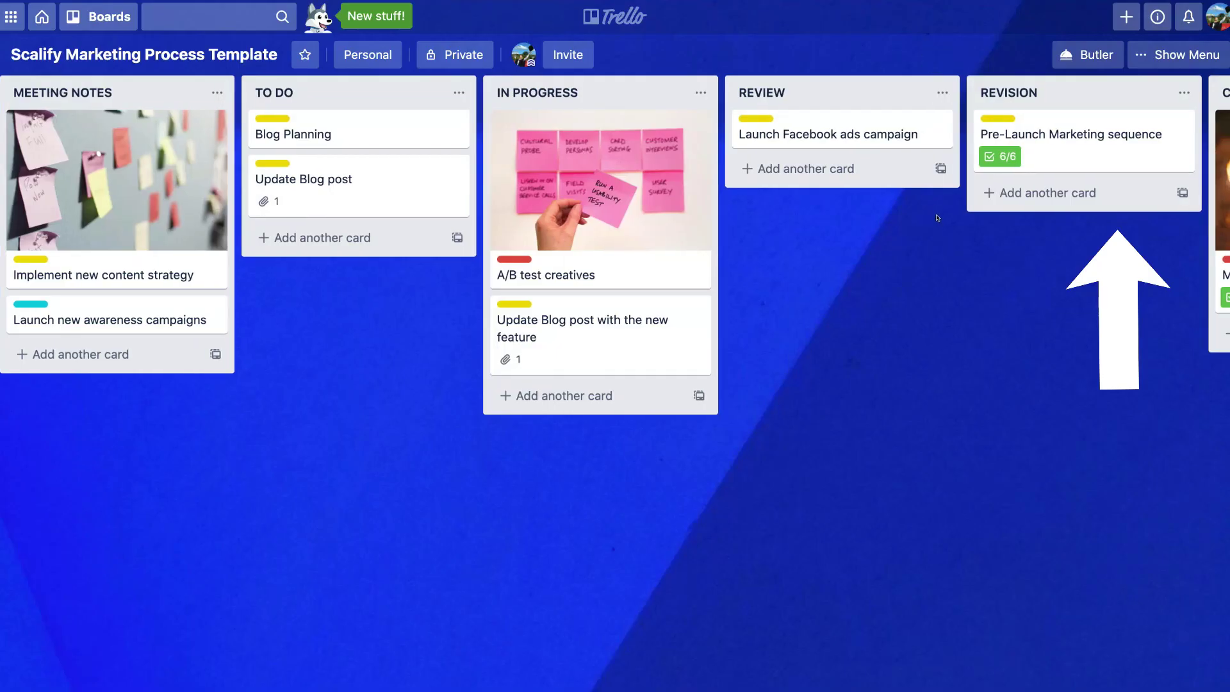
pyautogui.hscroll(5, 935, 211)
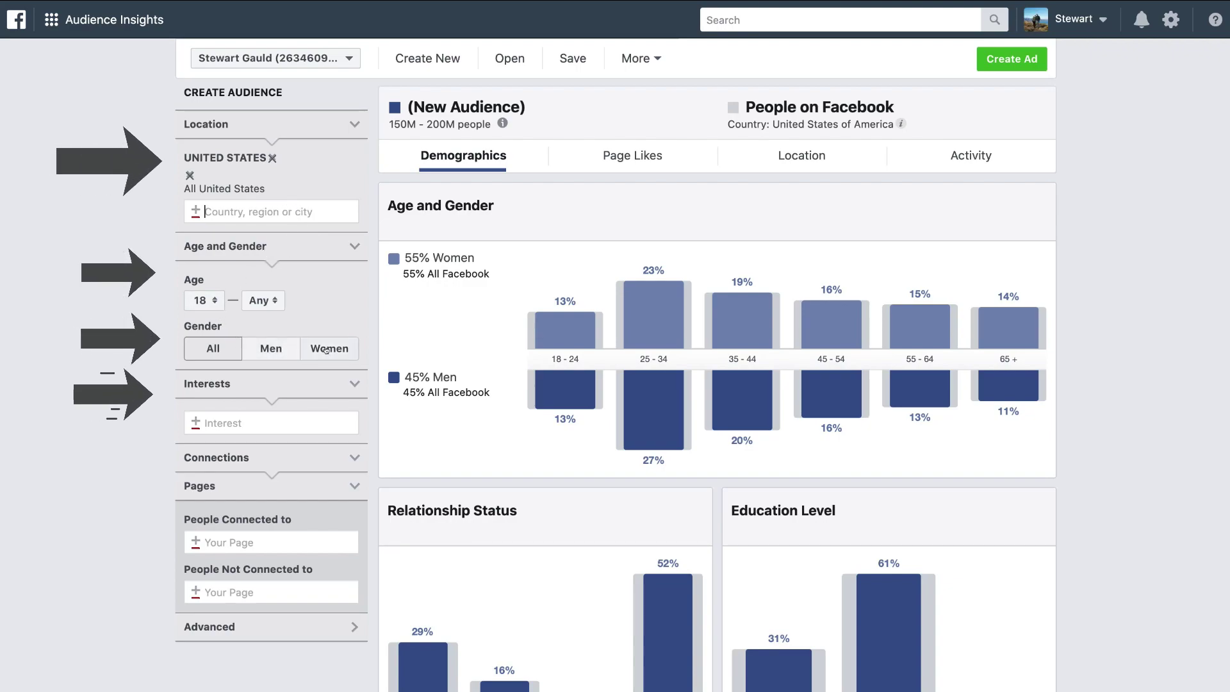
# Show the Interest field's category list, then dismiss it
pyautogui.click(235, 416)
pyautogui.click(237, 417)
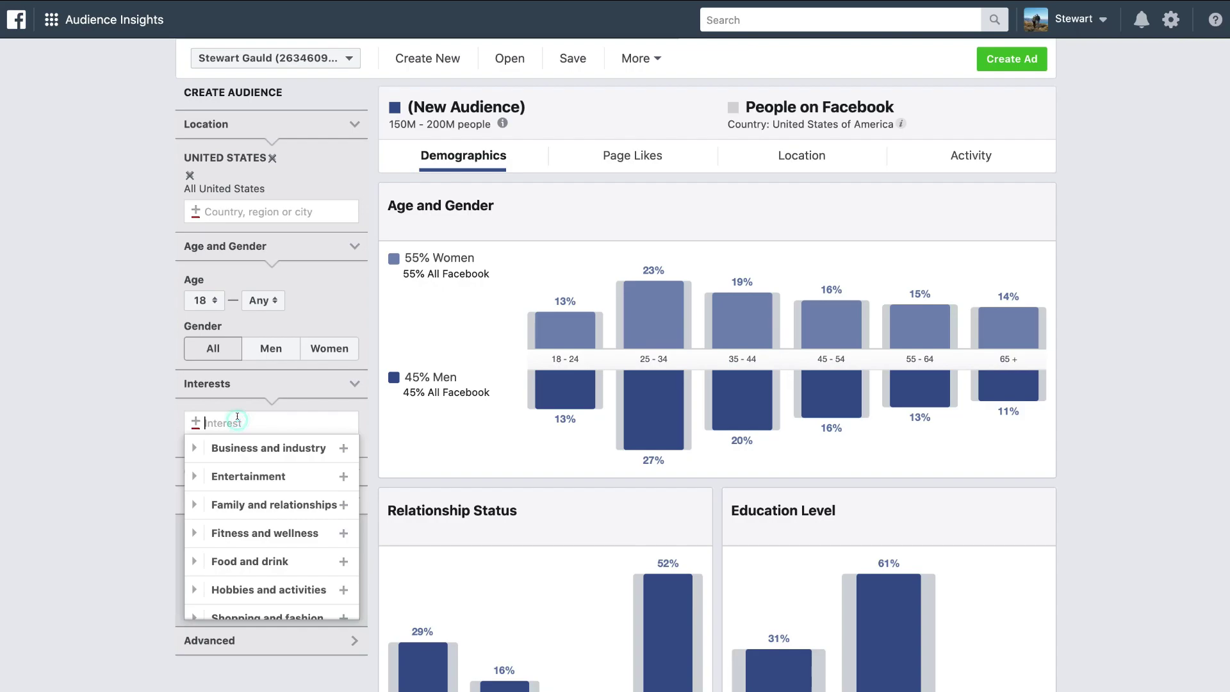
pyautogui.click(370, 428)
pyautogui.click(238, 629)
pyautogui.scroll(-2, 238, 631)
pyautogui.scroll(-3, 238, 631)
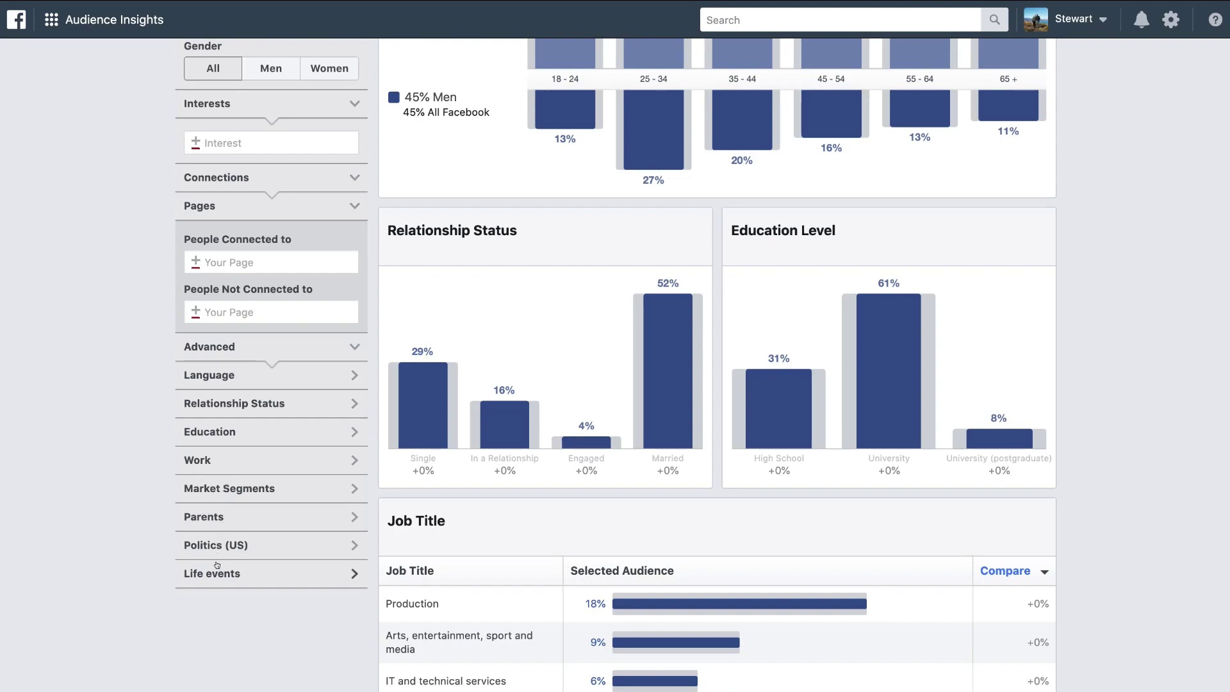
pyautogui.scroll(-4, 244, 561)
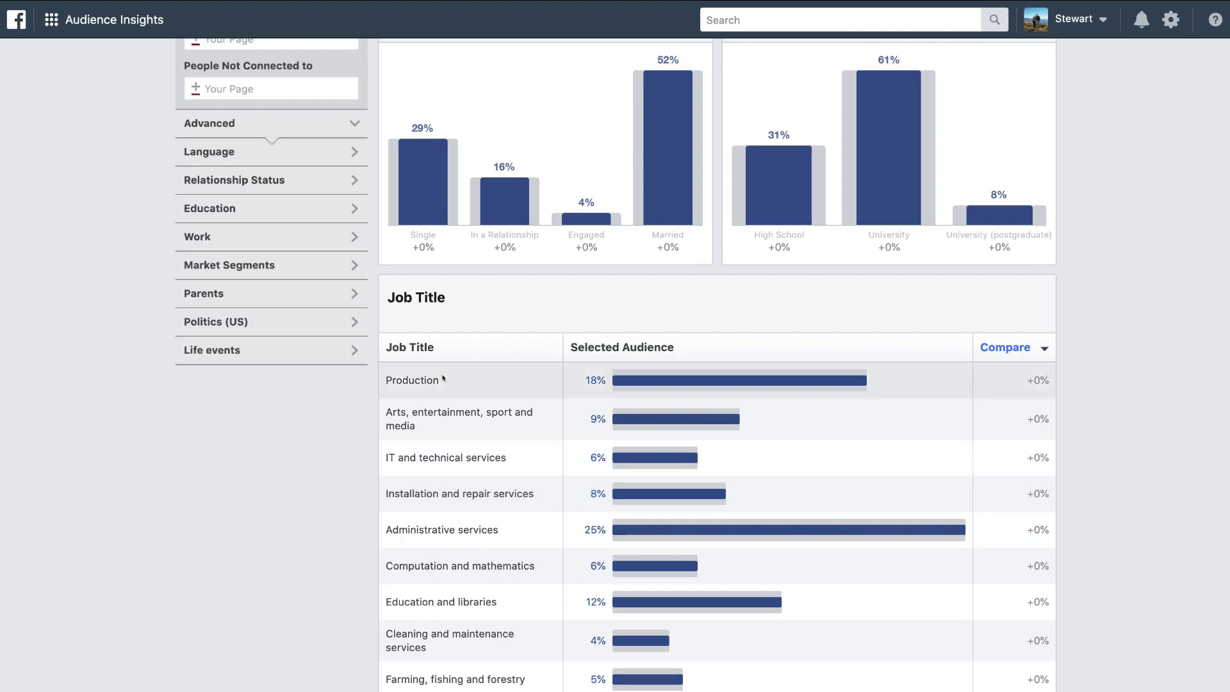
pyautogui.scroll(2, 443, 367)
pyautogui.scroll(6, 443, 367)
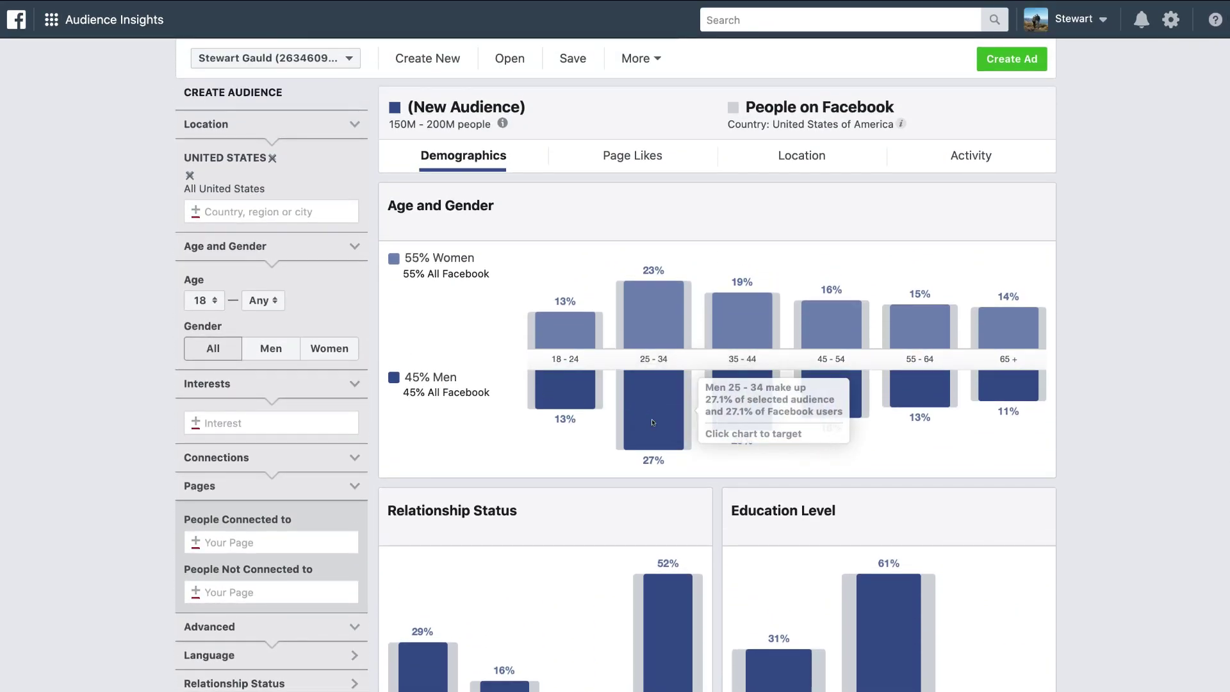
pyautogui.moveTo(649, 310)
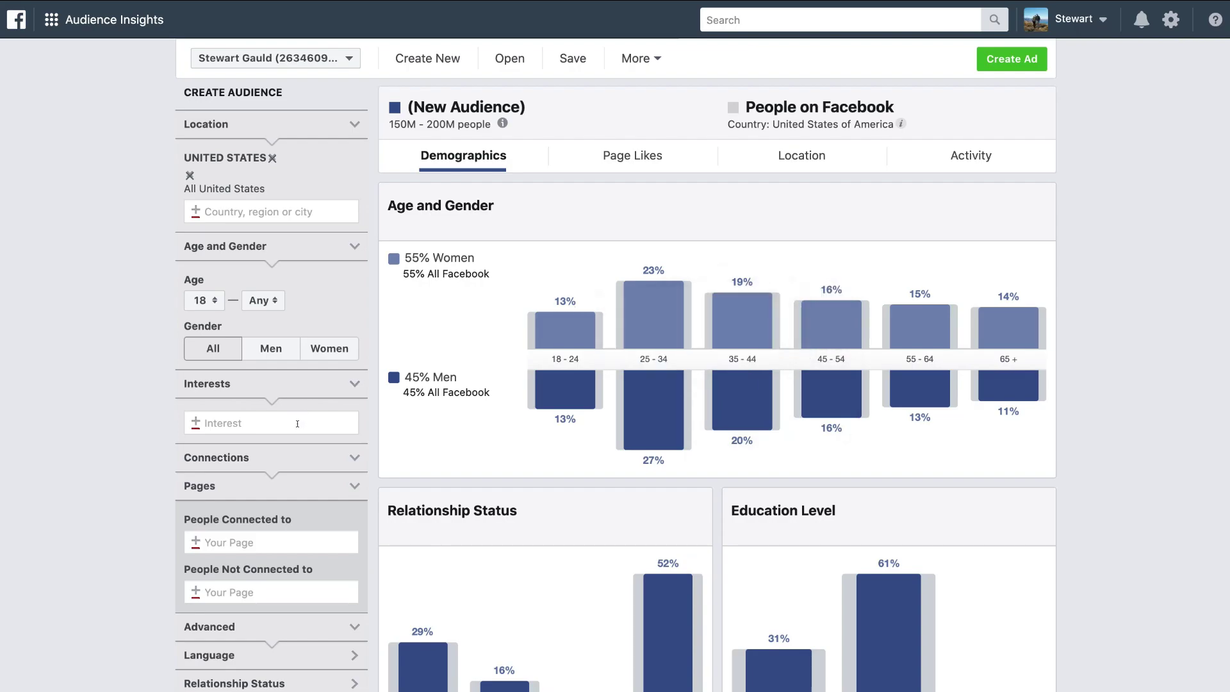